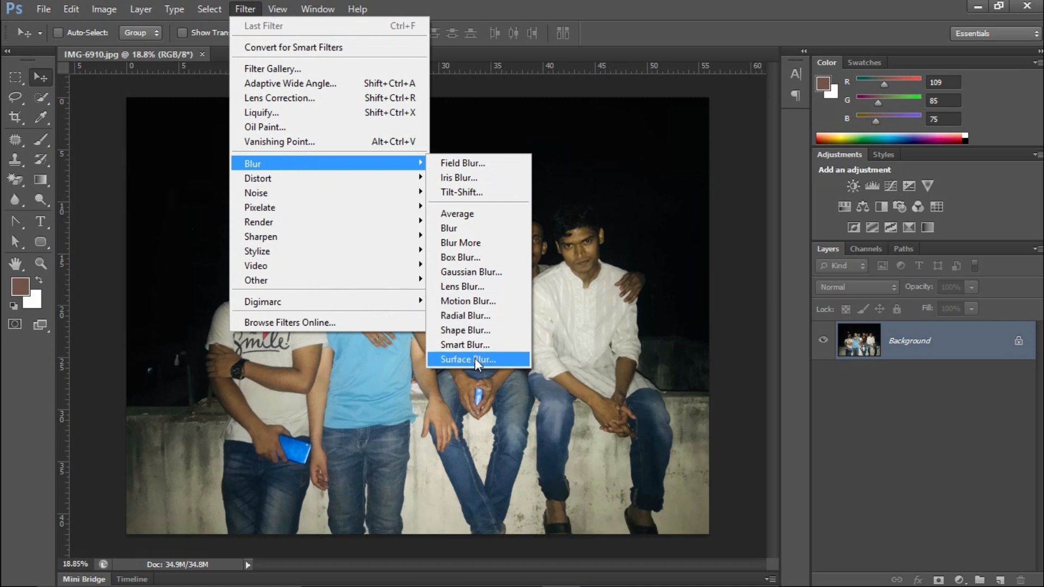
Start a Motion Blur on the group photo and set its angle to -6°
left_click(581, 279)
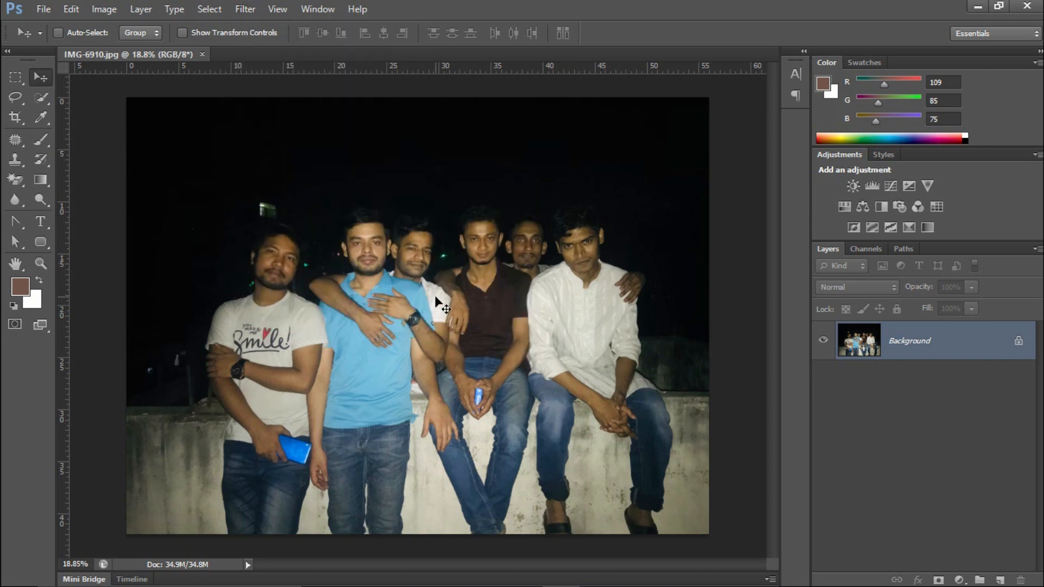
scroll(435, 295, "up", 1)
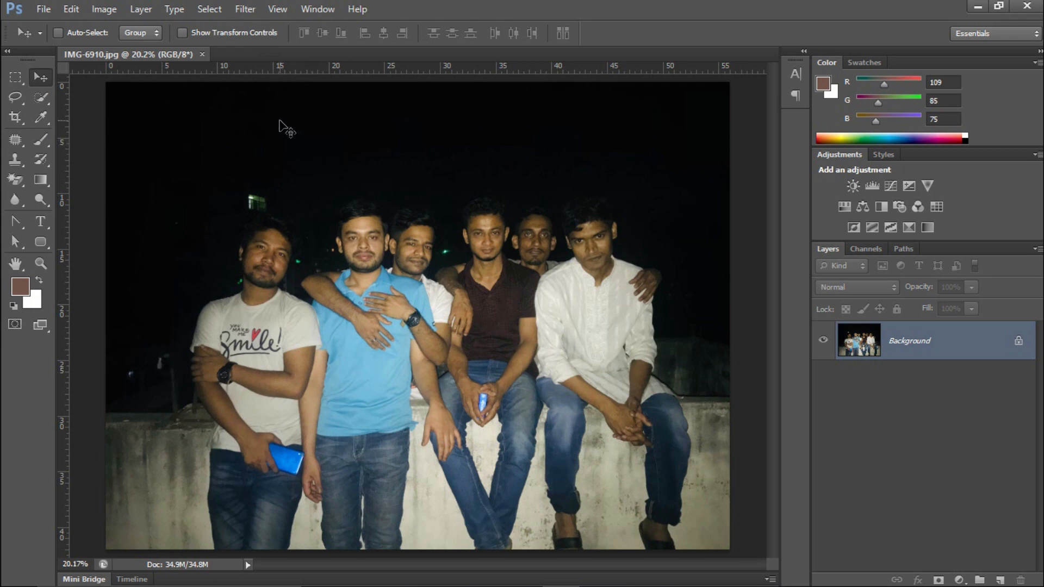
left_click(248, 13)
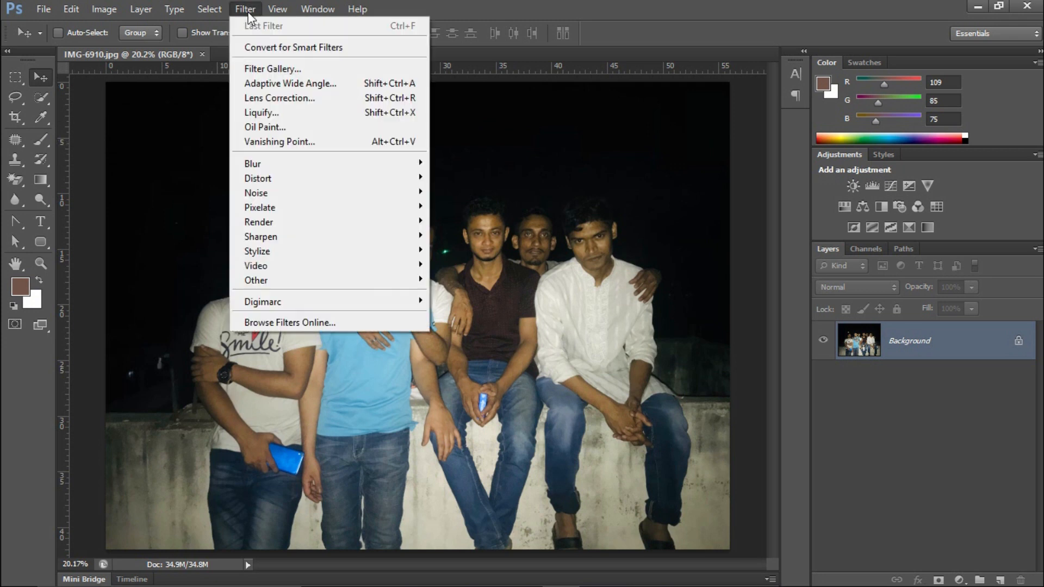
mouse_move(280, 165)
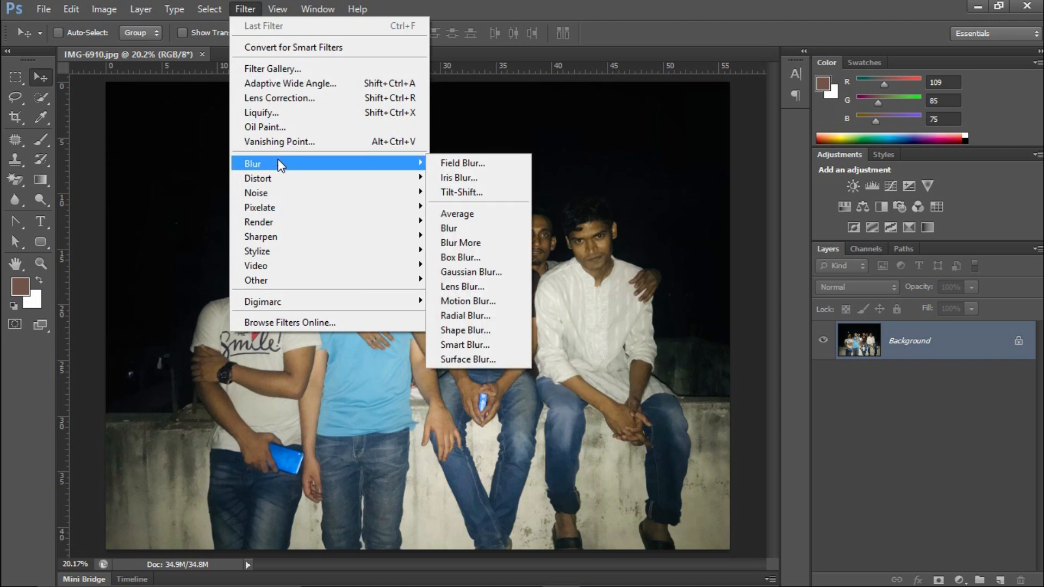
left_click(465, 302)
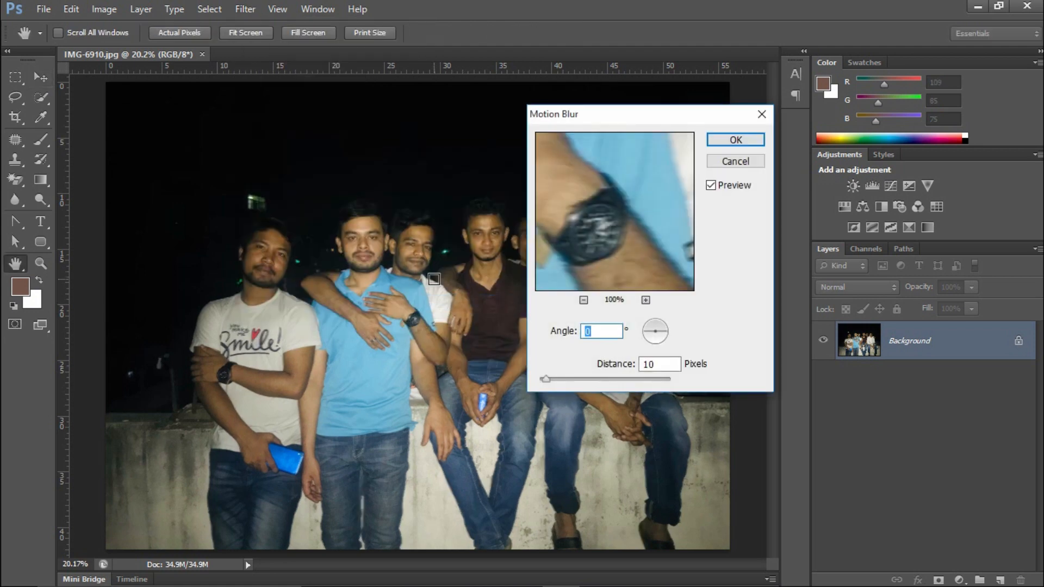
mouse_move(592, 237)
left_mouse_down()
mouse_move(616, 226)
mouse_move(593, 227)
mouse_move(612, 226)
mouse_move(601, 230)
mouse_move(572, 181)
mouse_move(596, 220)
left_mouse_up()
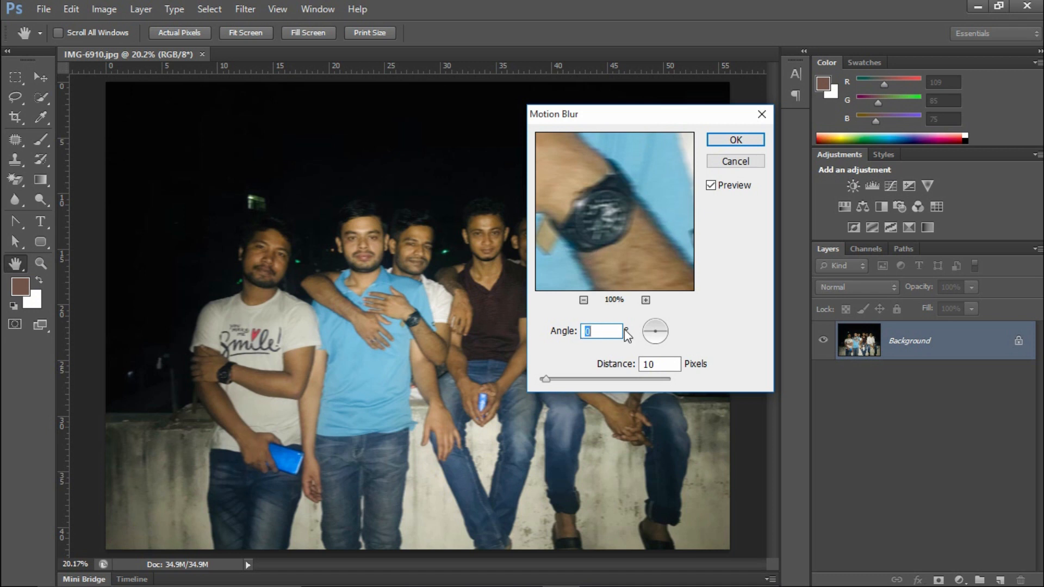
left_click(665, 338)
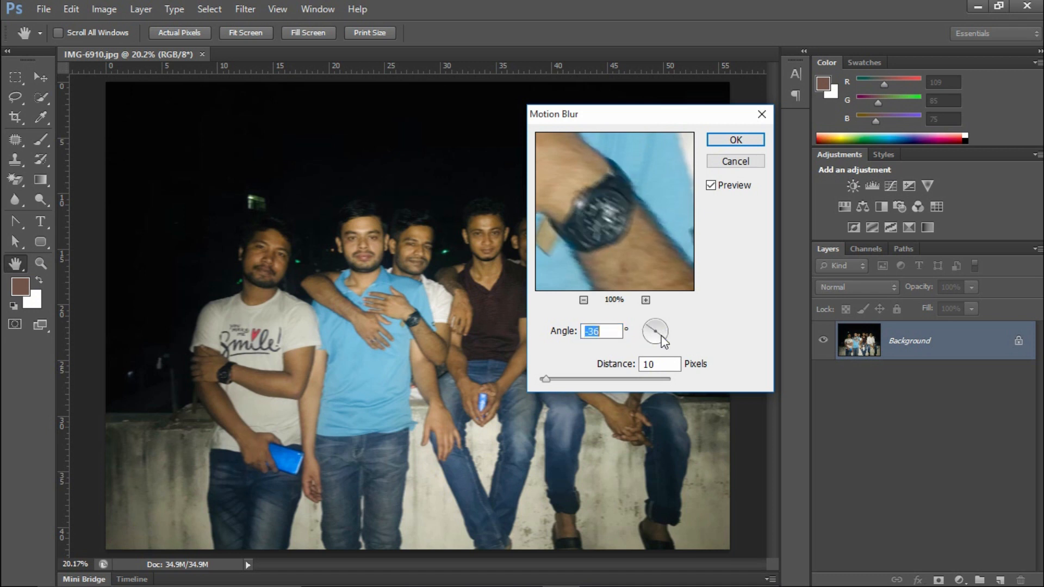
left_click_drag(665, 342, 664, 333)
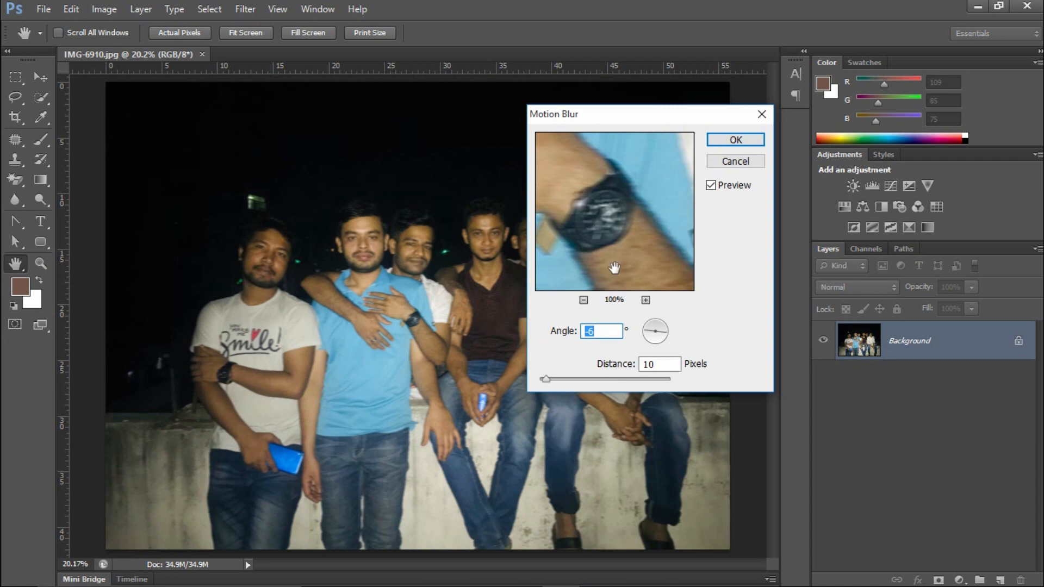
Enlarge the Motion Blur preview to 300% around the wristwatch and set the distance to 21 pixels
left_click(645, 299)
left_click(646, 300)
left_click_drag(640, 193, 565, 265)
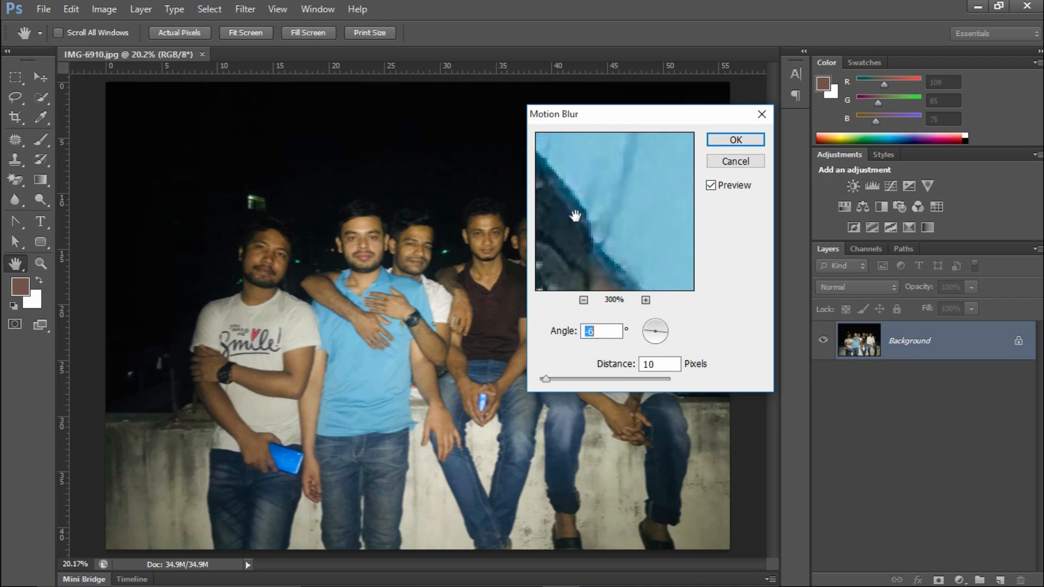
left_click_drag(579, 205, 601, 232)
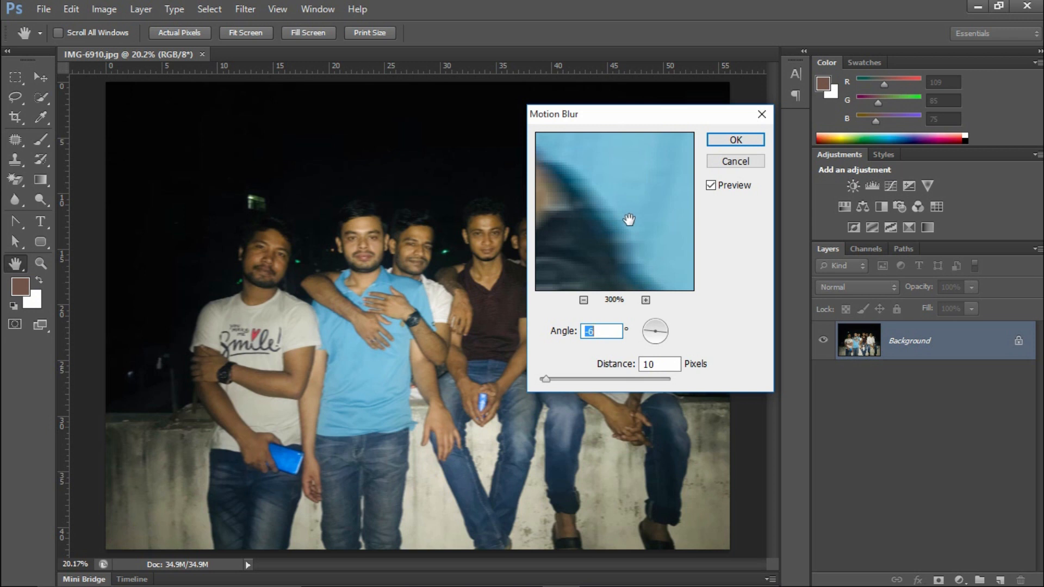
left_click(554, 379)
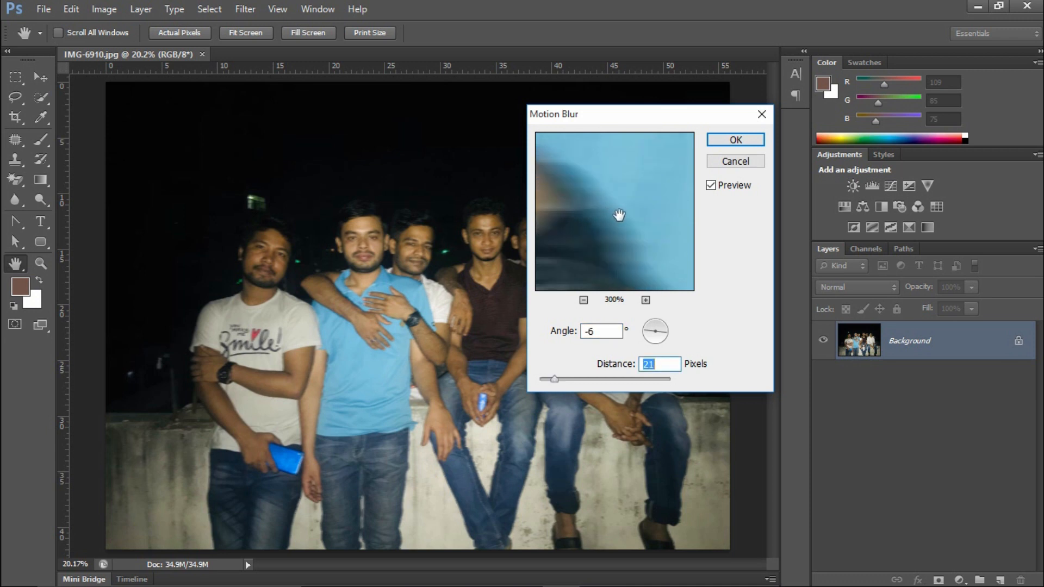
Preview the forearm area and set the Motion Blur angle to 82° with a distance of 208 pixels
left_click_drag(637, 218, 663, 186)
left_click_drag(547, 252, 669, 193)
left_click_drag(579, 242, 651, 222)
left_click_drag(563, 220, 643, 211)
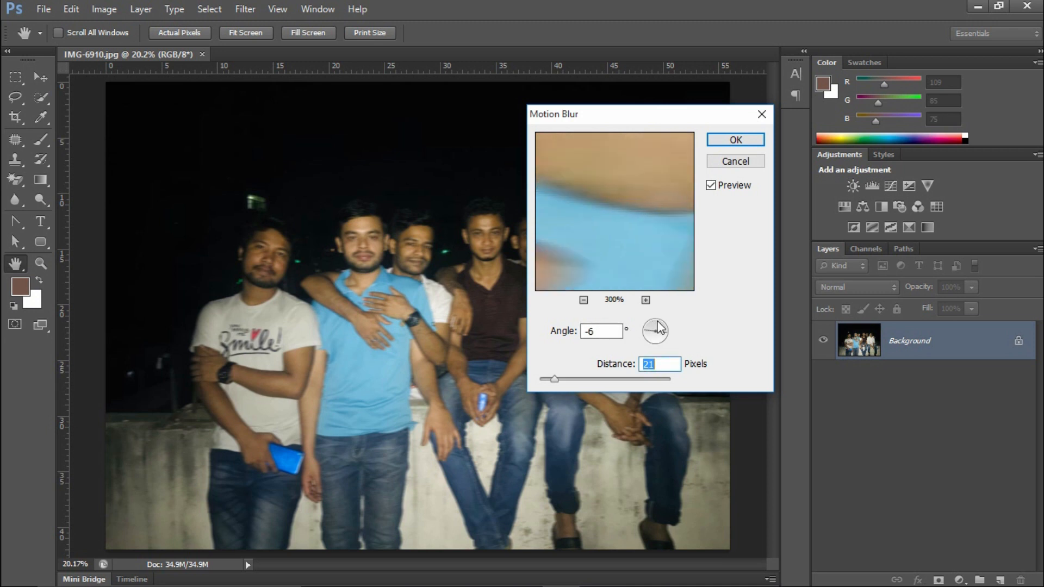
left_click_drag(659, 327, 656, 321)
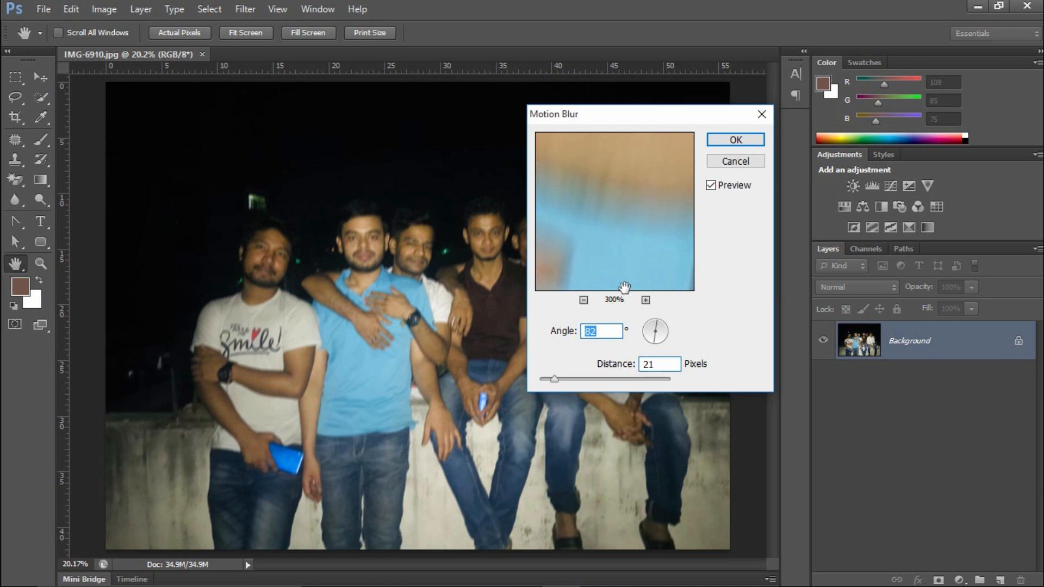
left_click(603, 381)
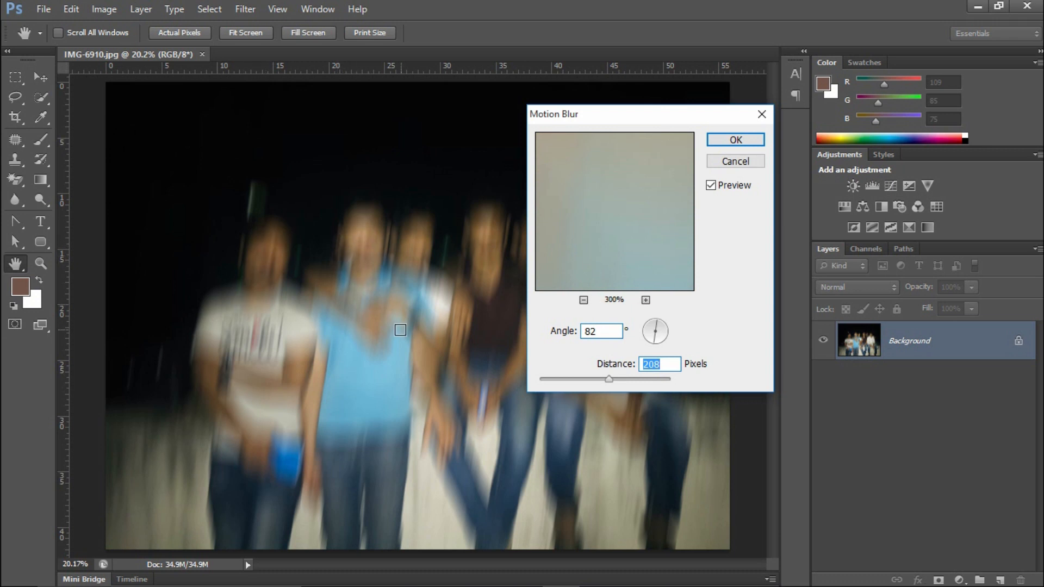
Try the Motion Blur at an angle of -48° and a distance of 37 pixels, and discard the filter
left_click(646, 328)
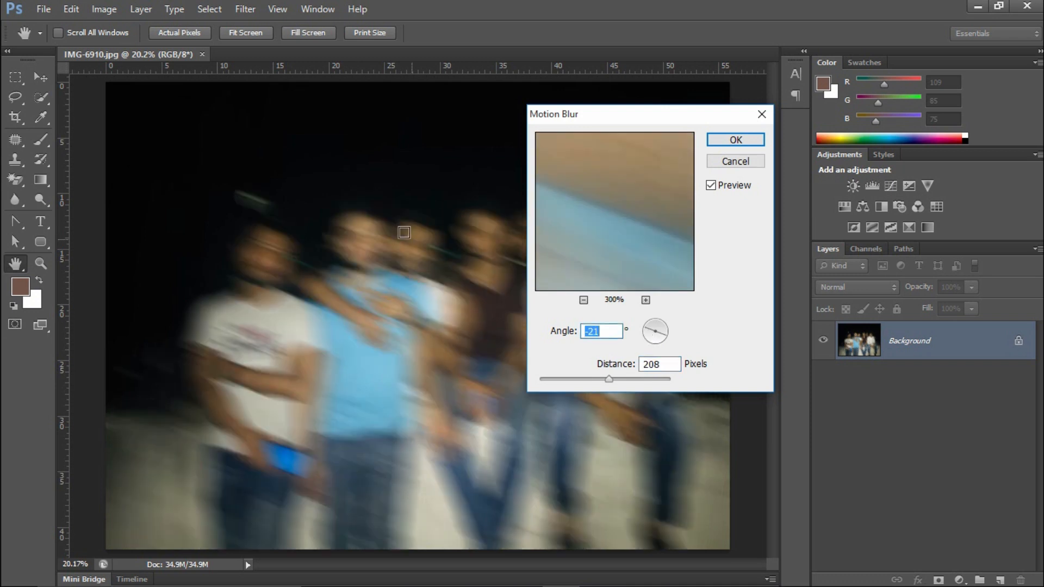
left_click(651, 326)
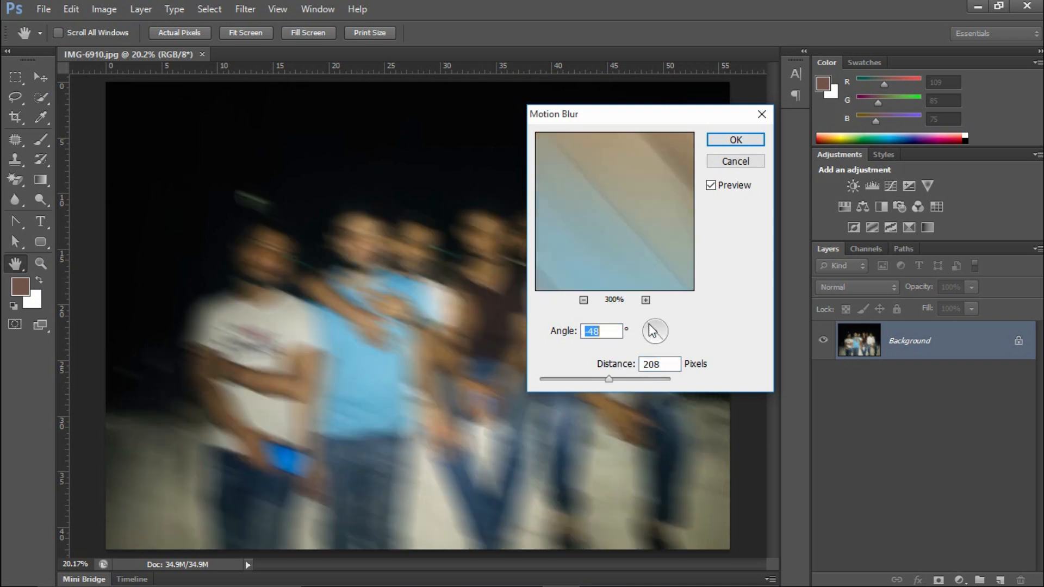
left_click_drag(610, 379, 548, 379)
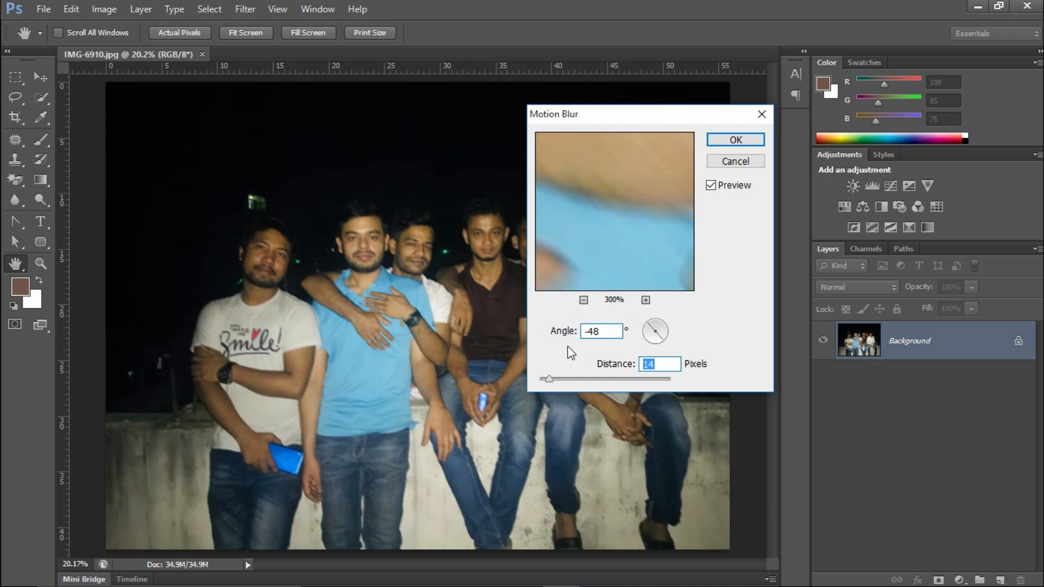
left_click(566, 380)
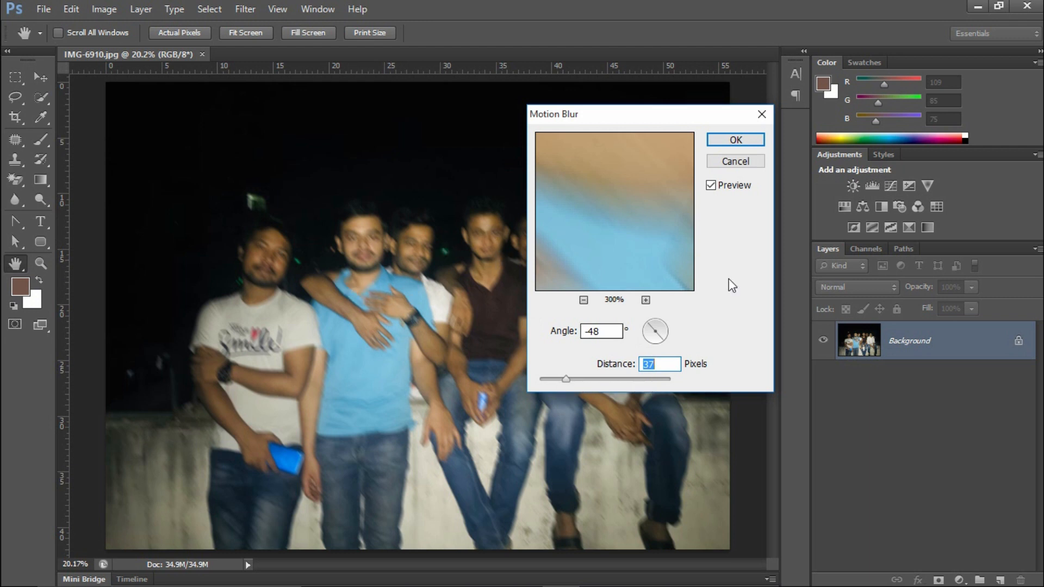
left_click(750, 162)
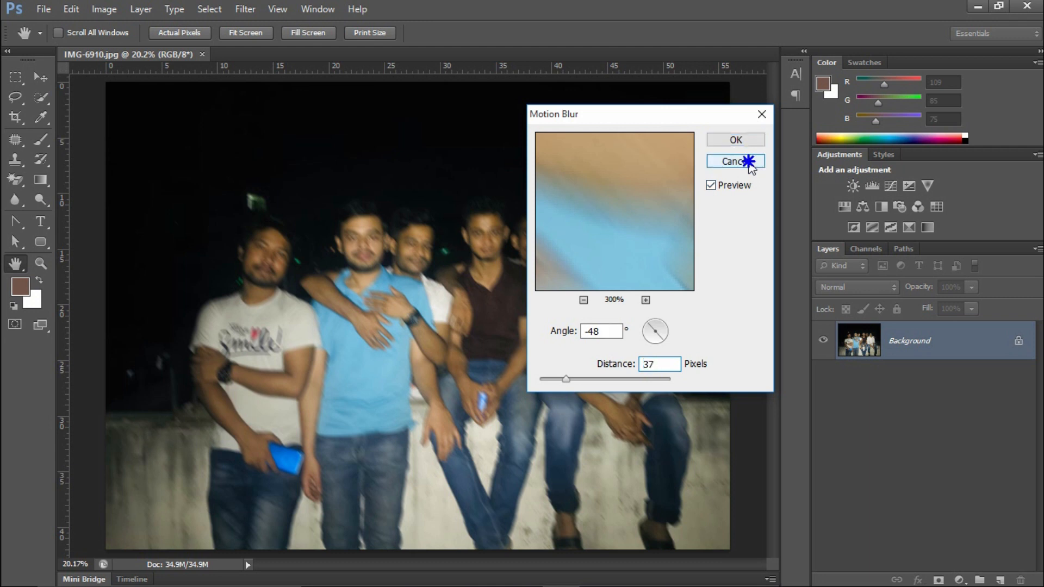
key("v")
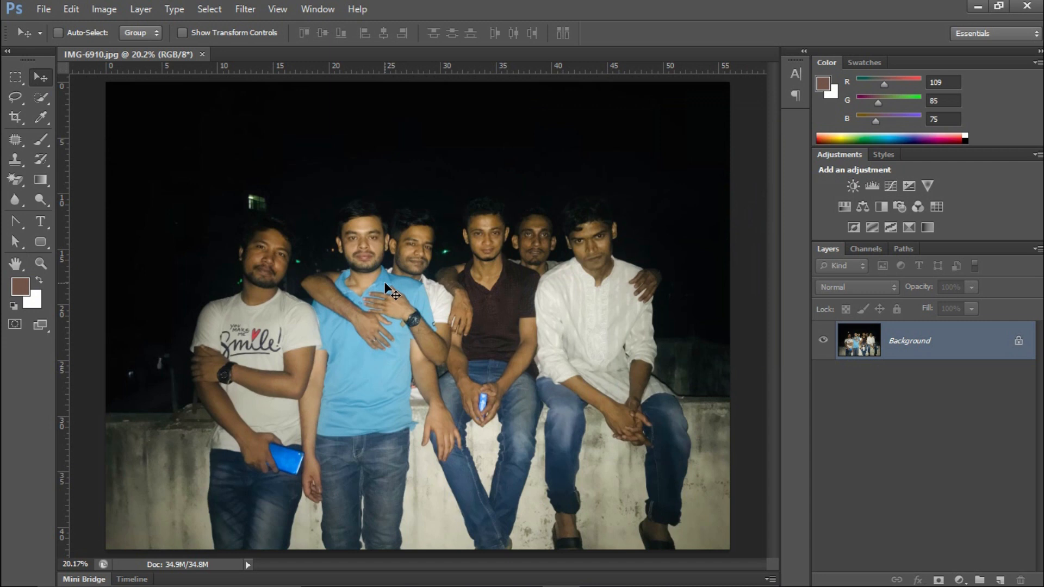
Try a Radial Blur on the photo using the Spin method, amount 27 and Good quality, and undo it
left_click(243, 8)
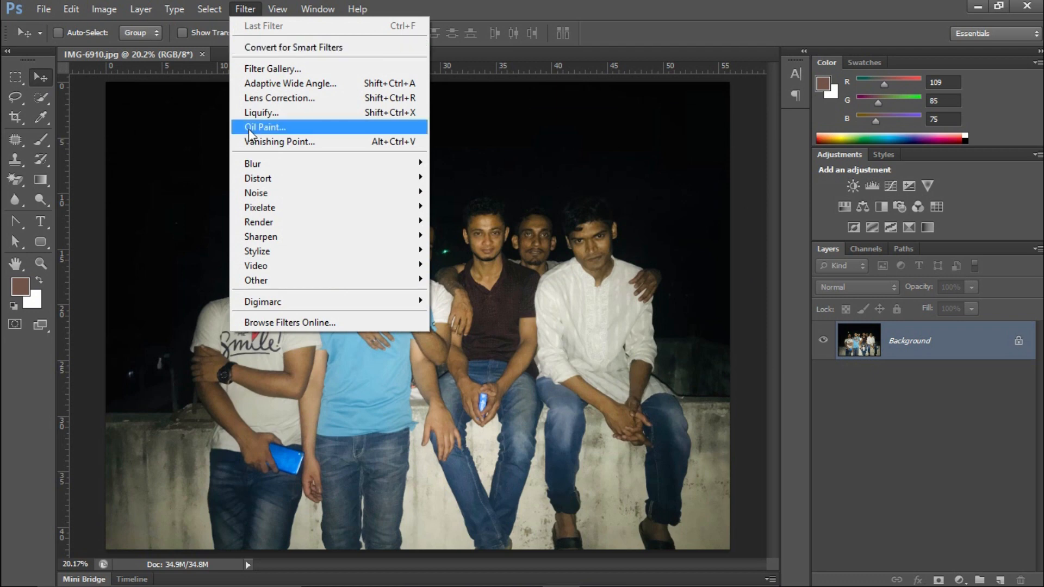
mouse_move(282, 172)
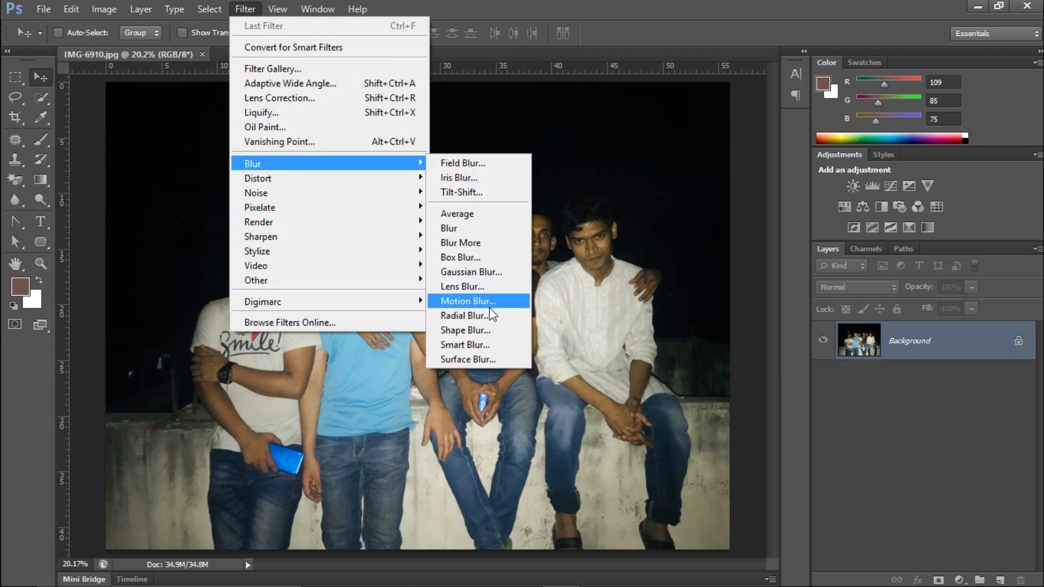
left_click(479, 318)
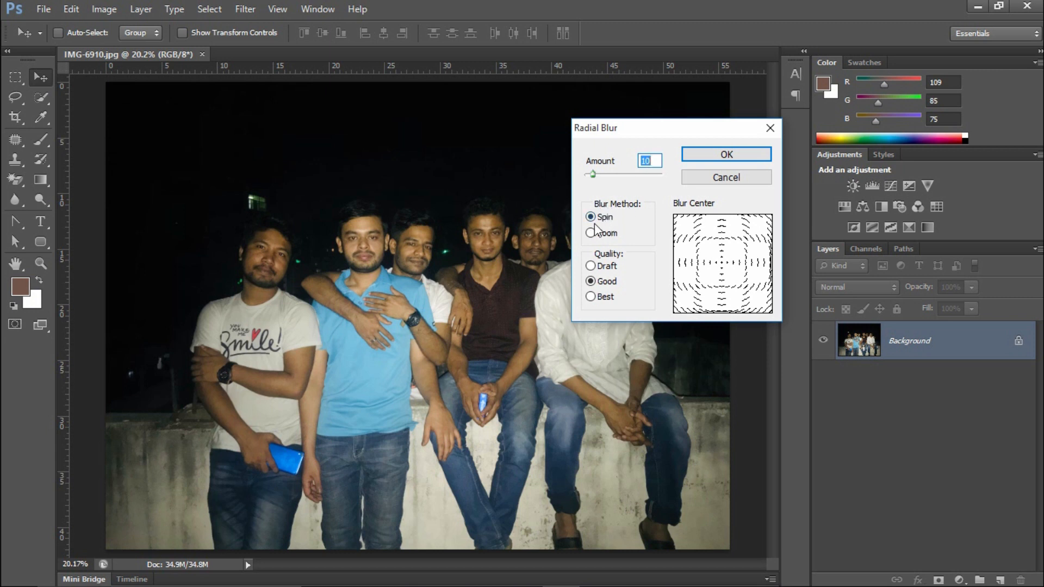
left_click(601, 235)
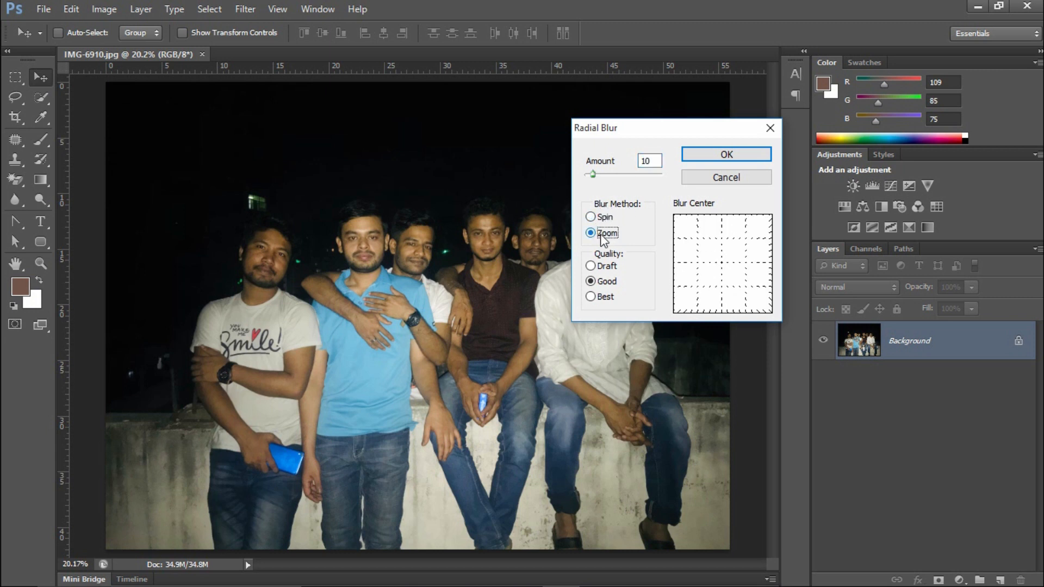
left_click(605, 217)
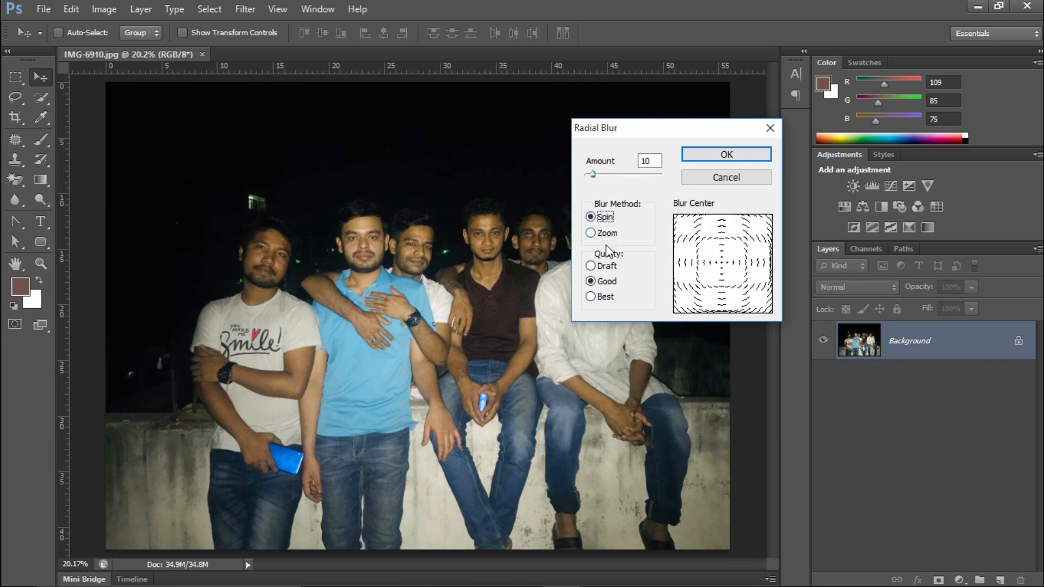
left_click(606, 174)
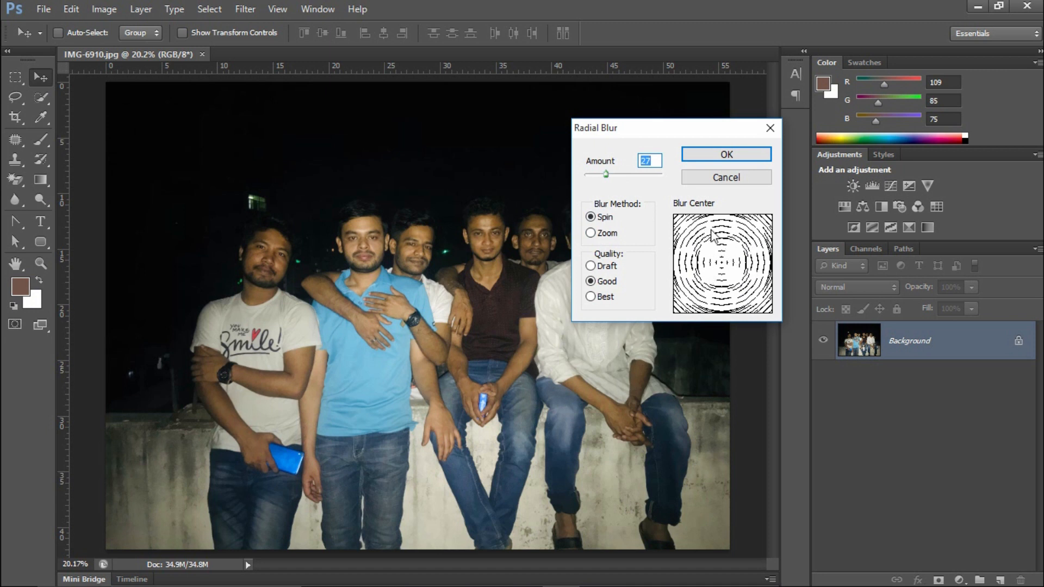
left_click(604, 235)
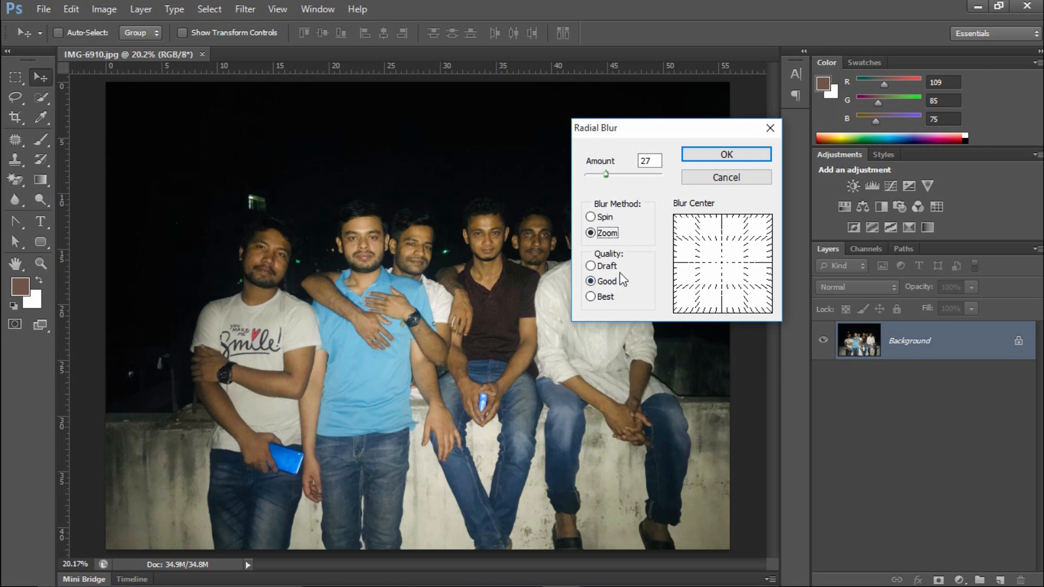
left_click(609, 217)
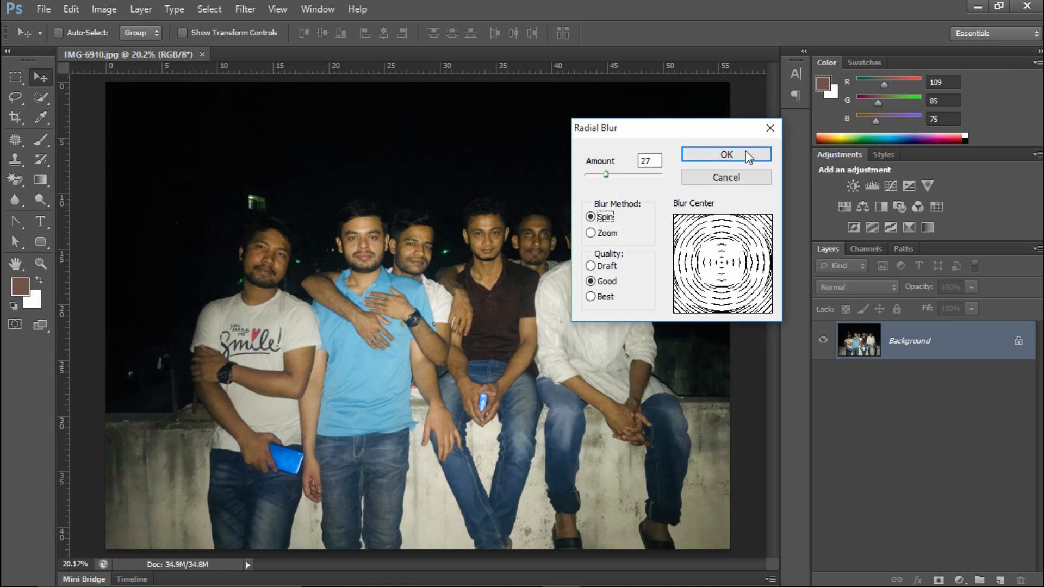
left_click(727, 155)
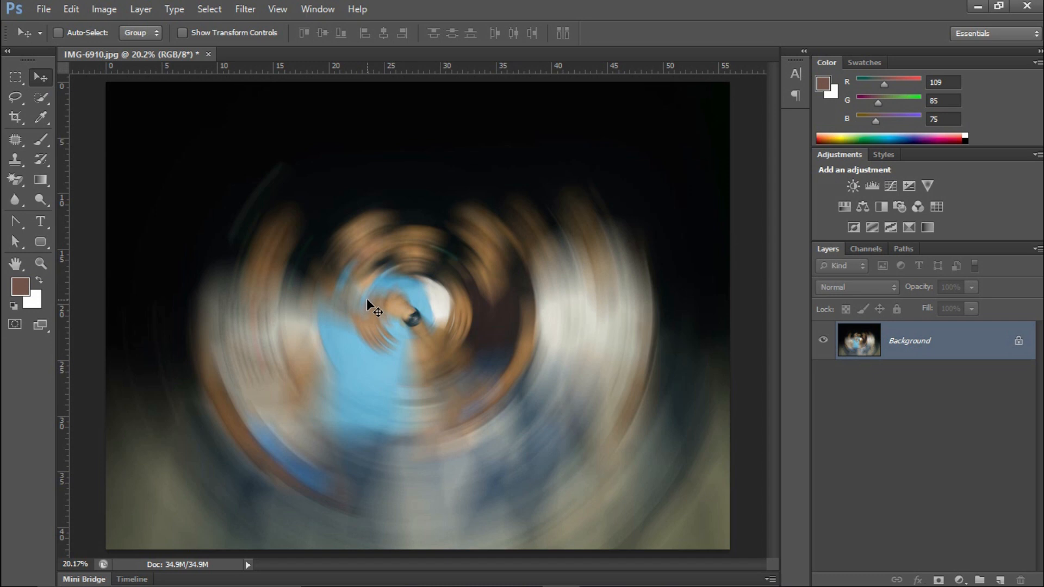
key("ctrl+z")
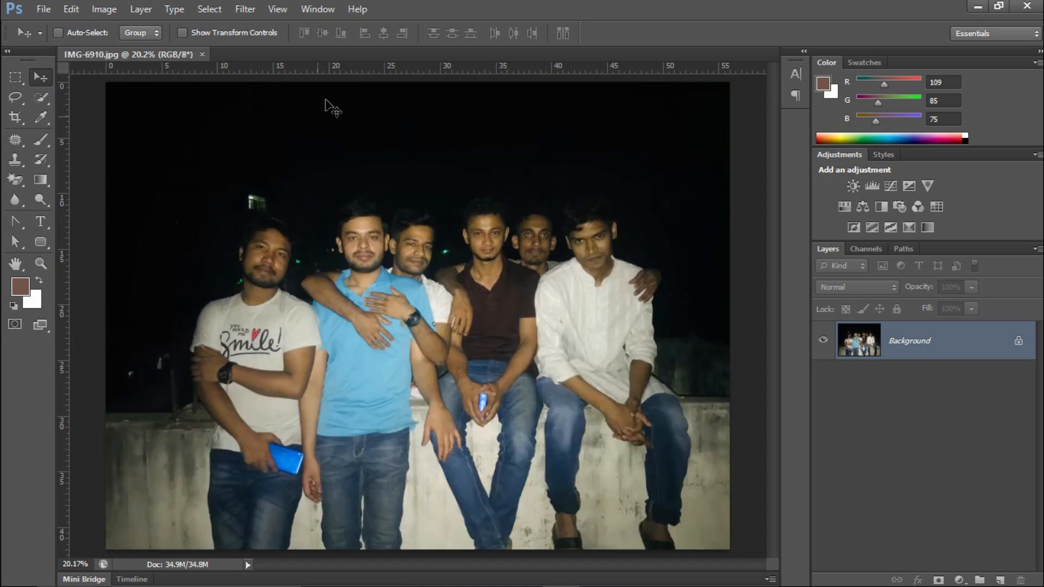
Apply a Radial Blur to the photo using the Zoom method with amount 27 and Good quality
left_click(243, 10)
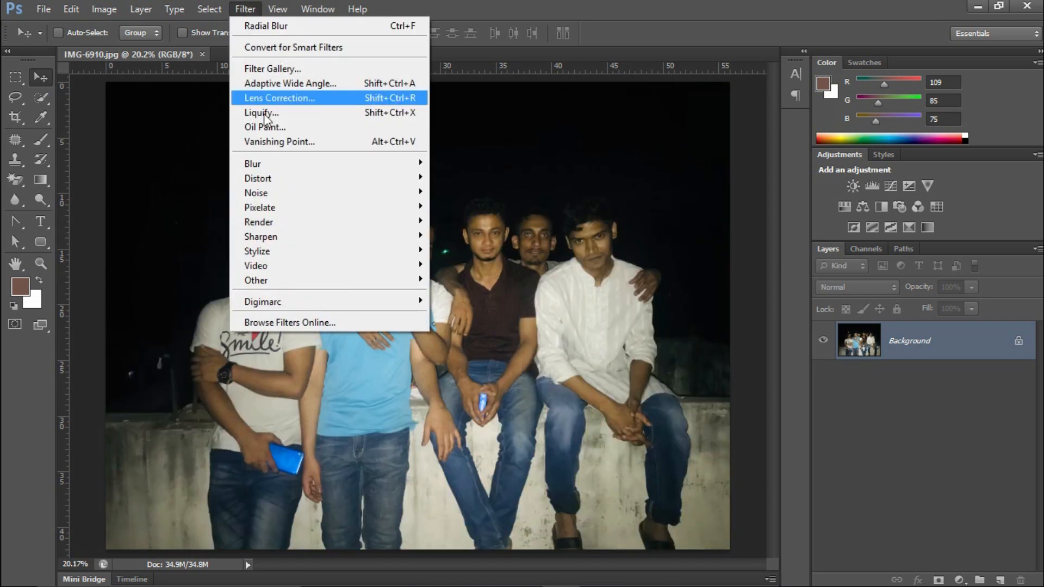
mouse_move(270, 164)
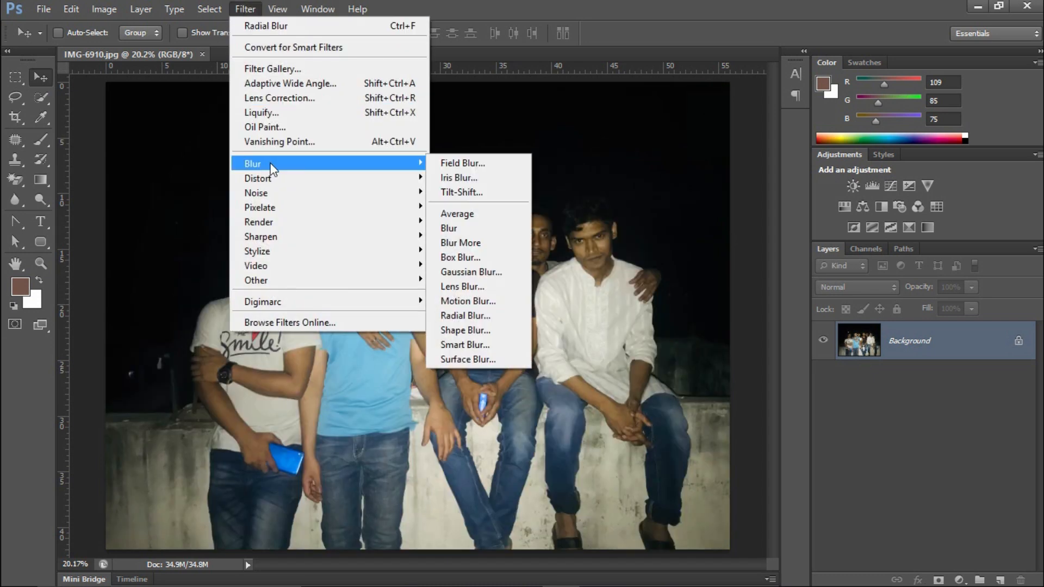
left_click(466, 317)
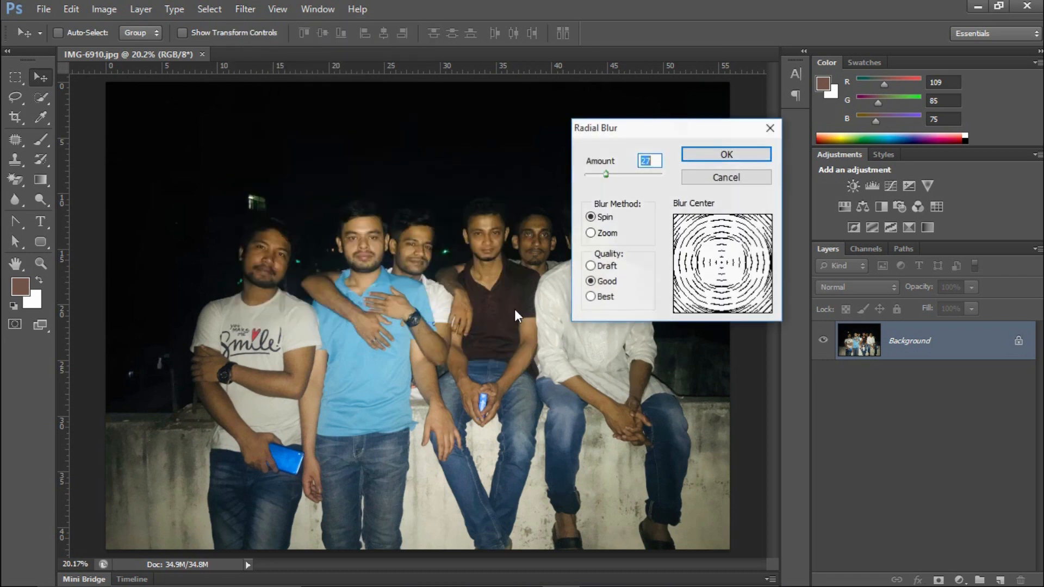
left_click(591, 234)
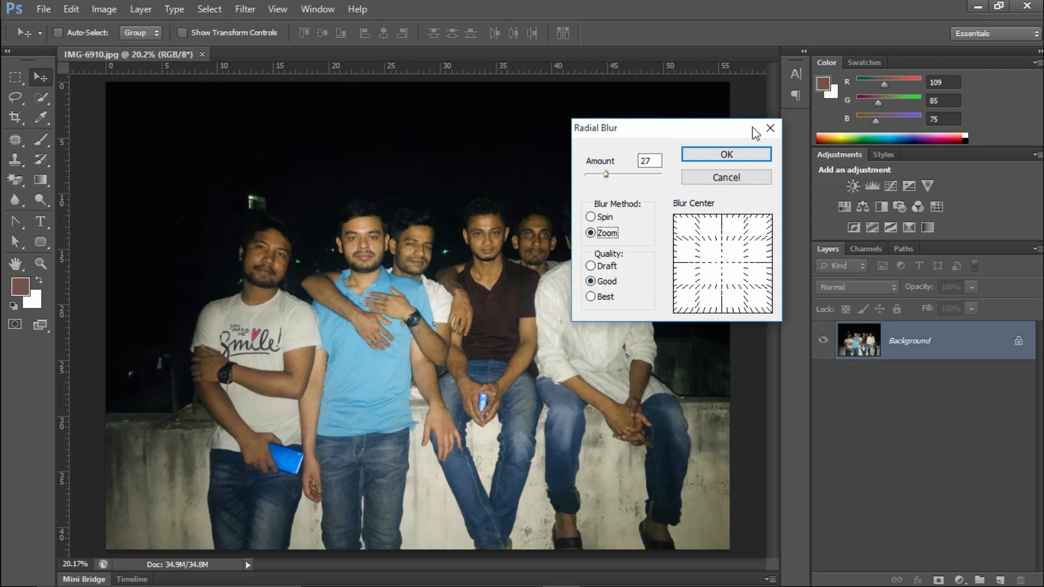
left_click(727, 155)
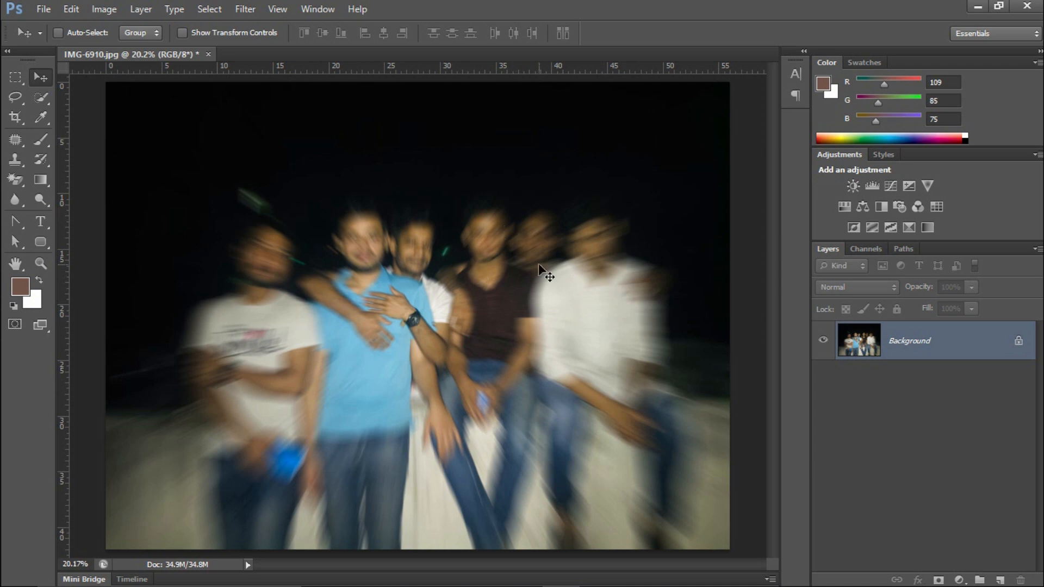
Undo the Zoom Radial Blur and start a Shape Blur with the preview centred on the wristwatch
key("ctrl+z")
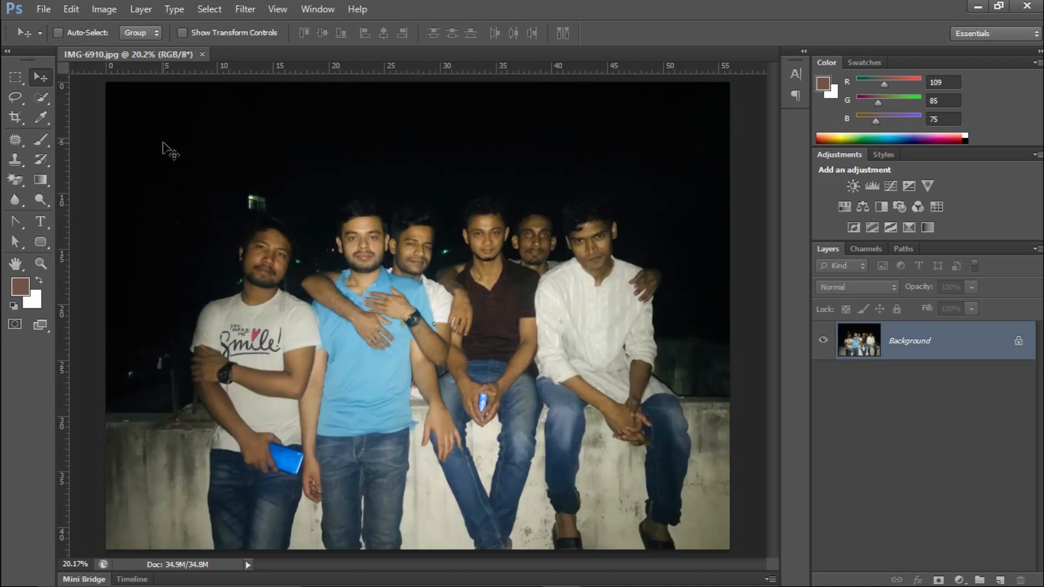
left_click(244, 9)
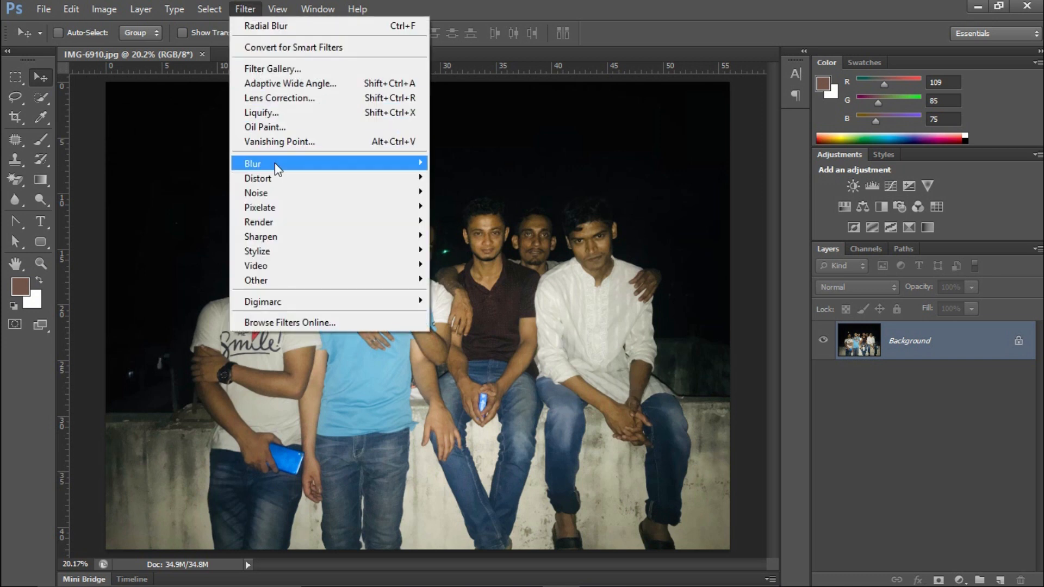
mouse_move(275, 163)
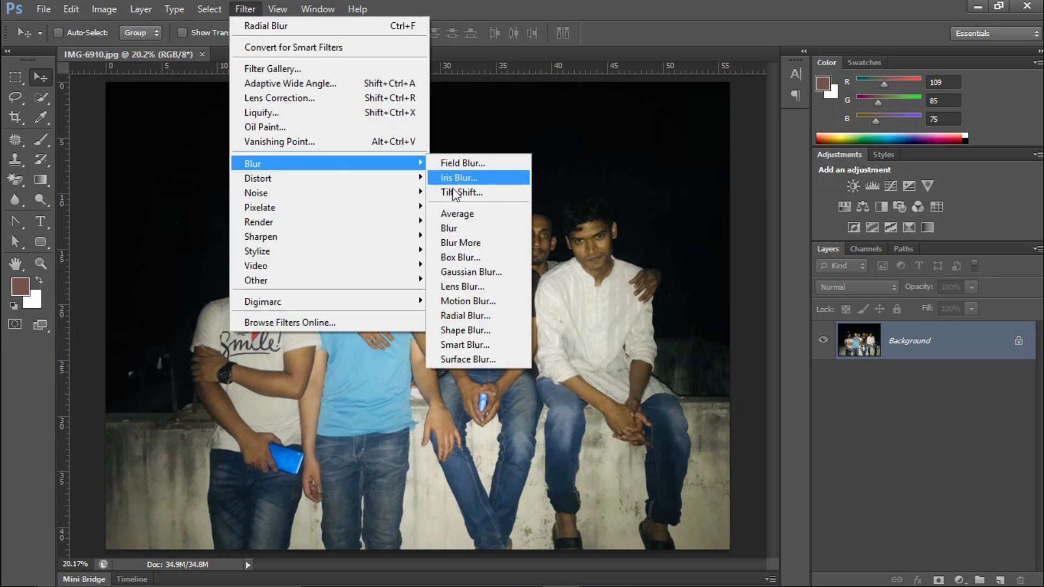
left_click(464, 330)
left_click_drag(712, 203, 754, 158)
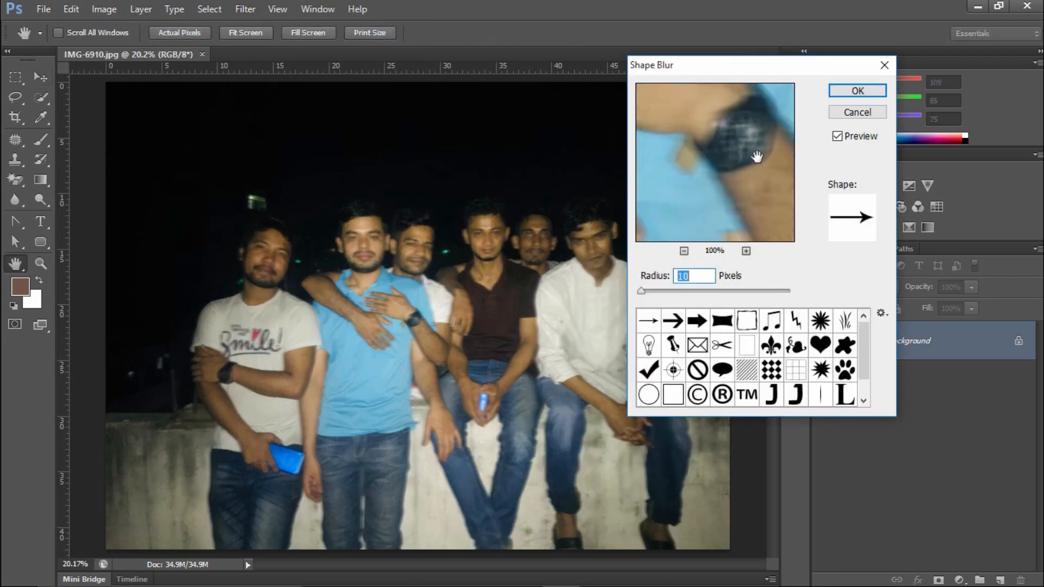
Try the J, fleur-de-lis, diamond tile, grid and heart shapes as the Shape Blur kernel
left_click(773, 398)
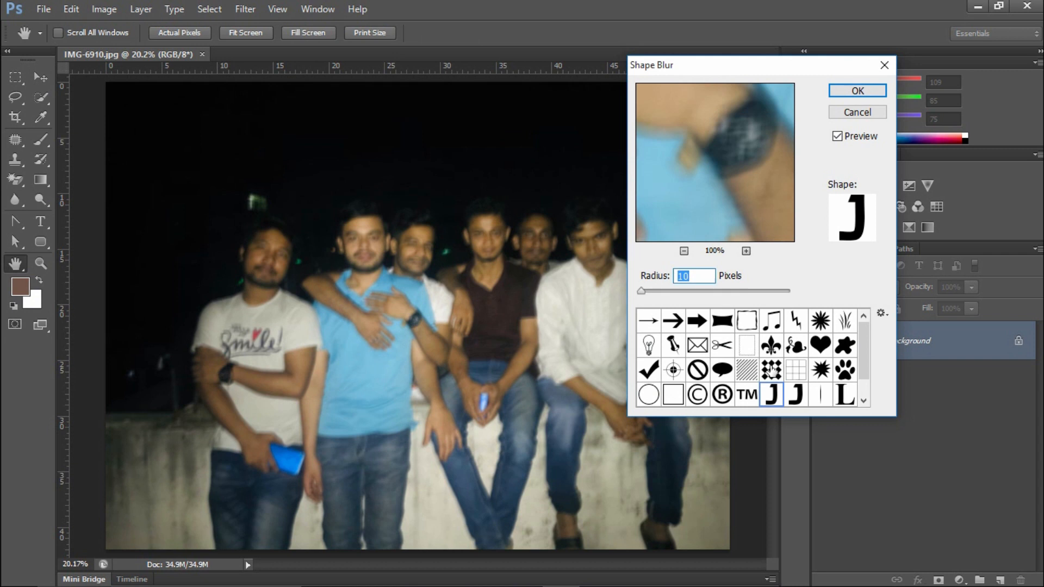
left_click(771, 371)
left_click(772, 349)
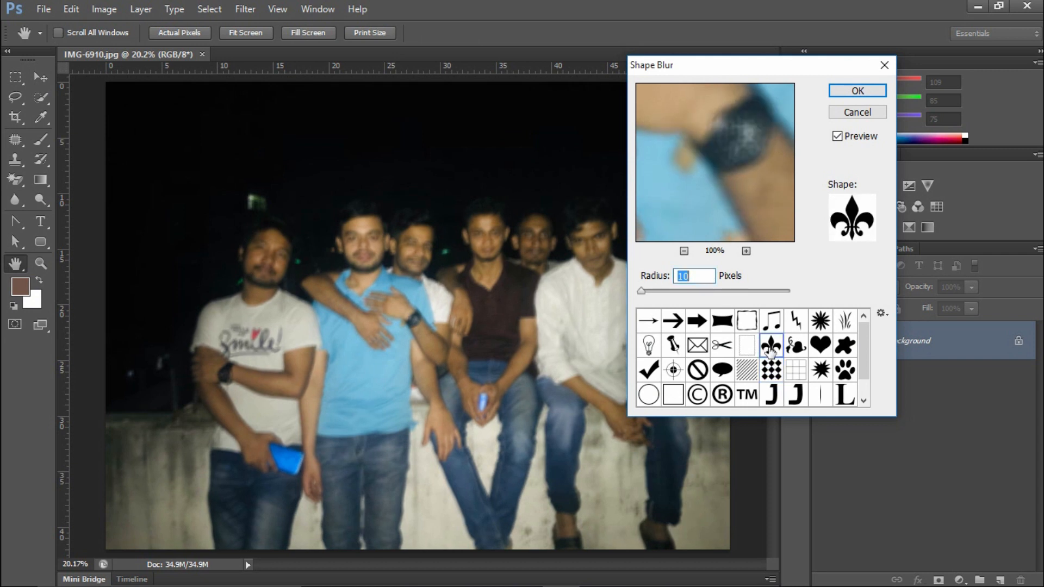
left_click(772, 370)
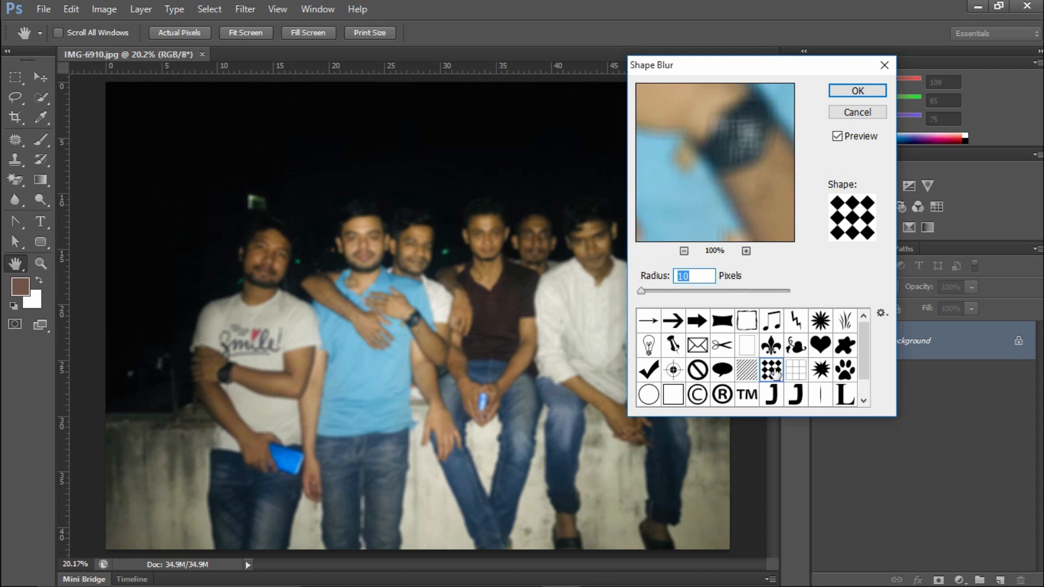
left_click(793, 373)
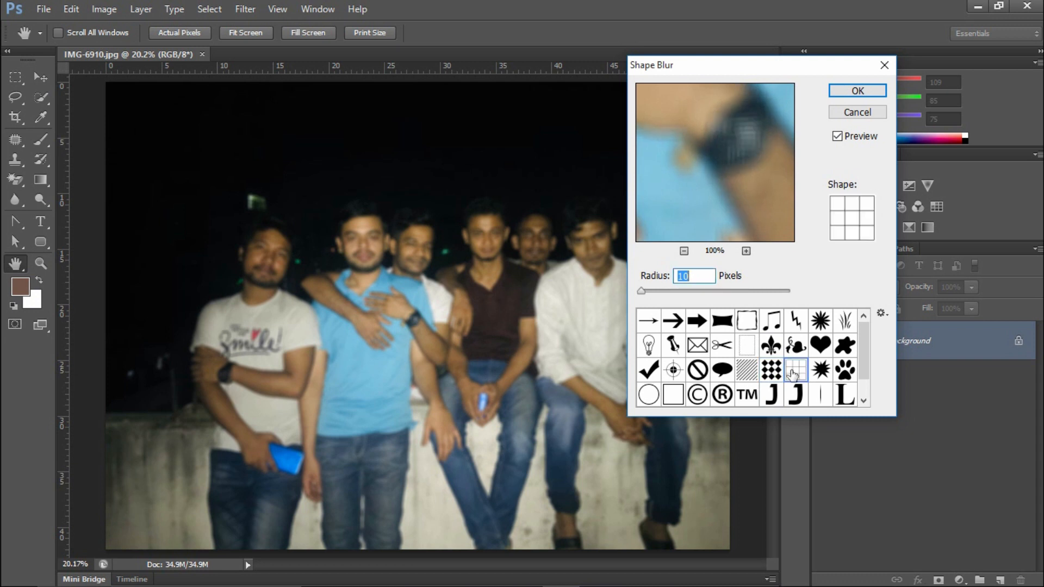
left_click(821, 345)
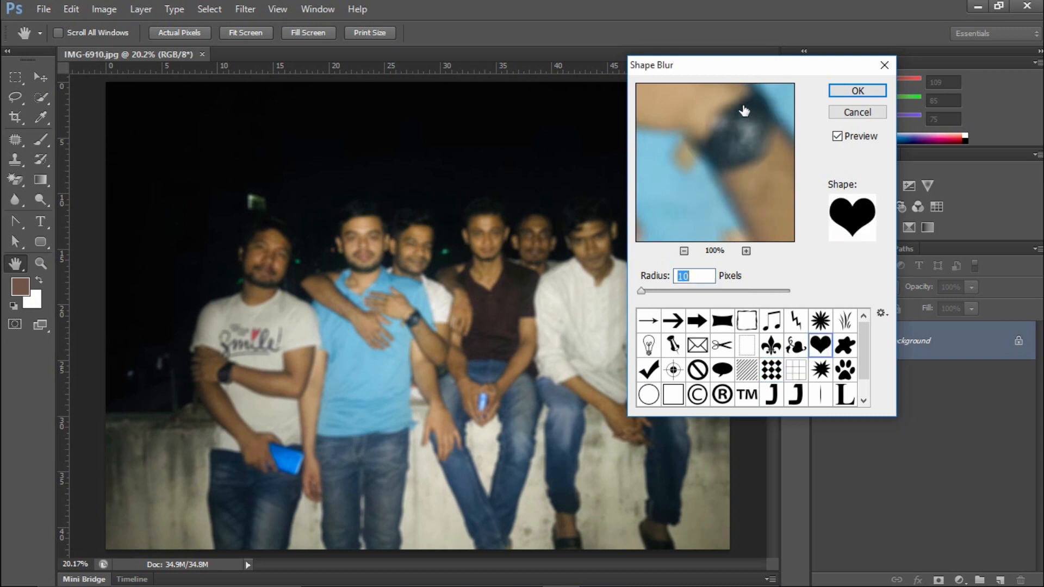
Try larger Shape Blur radii with the heart shape, ending at 66 pixels
left_click(662, 292)
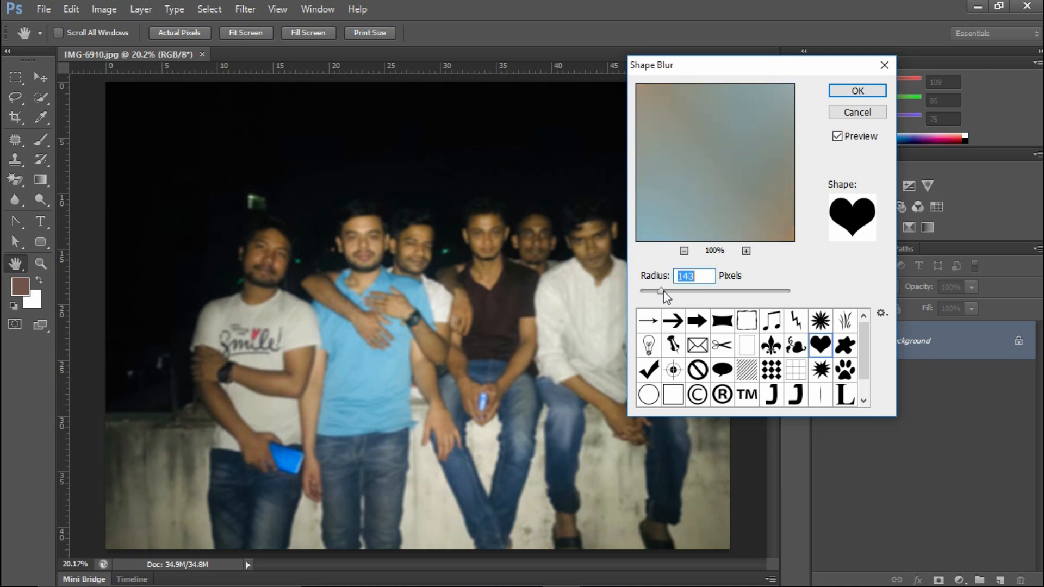
left_click_drag(663, 292, 654, 292)
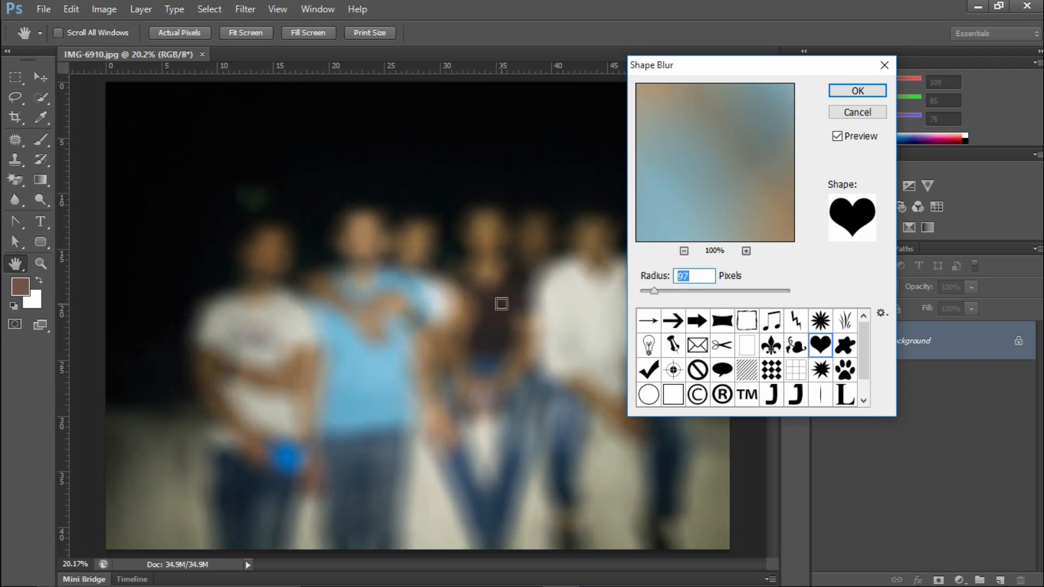
left_click_drag(655, 291, 649, 294)
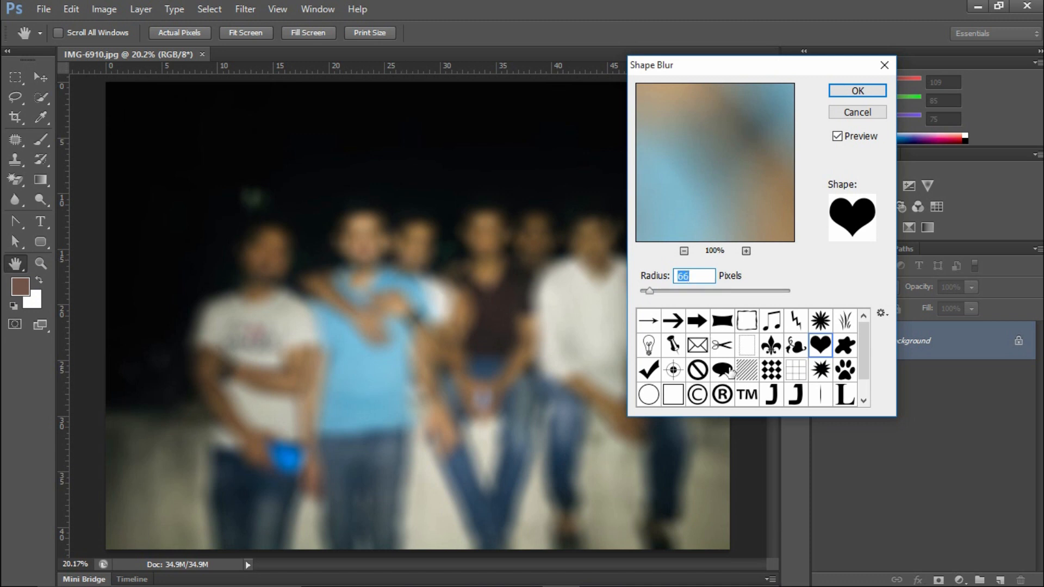
Compare the diamond tile, diagonal line and letter N shapes for the Shape Blur
left_click(771, 371)
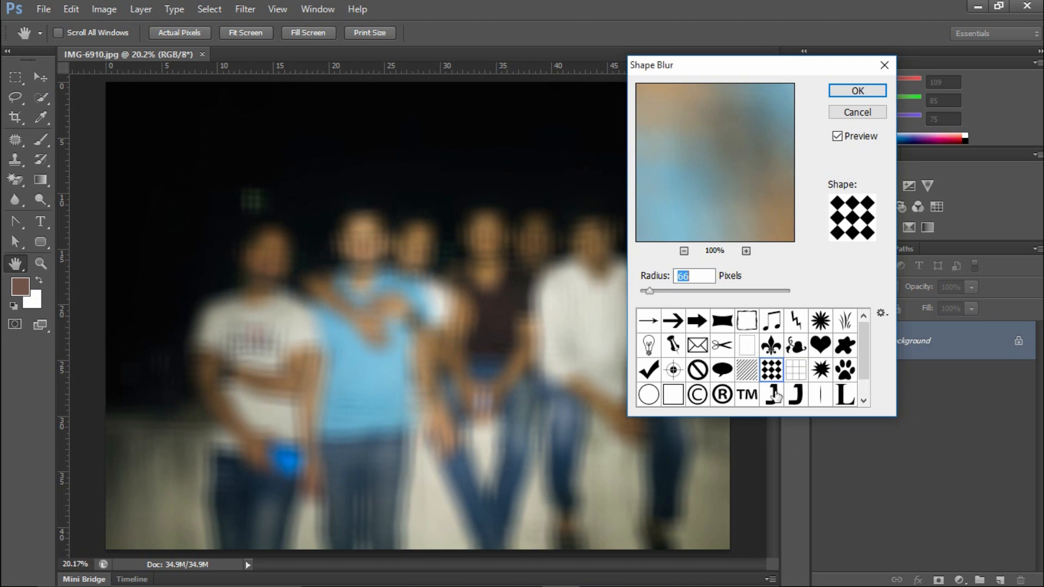
left_click(747, 372)
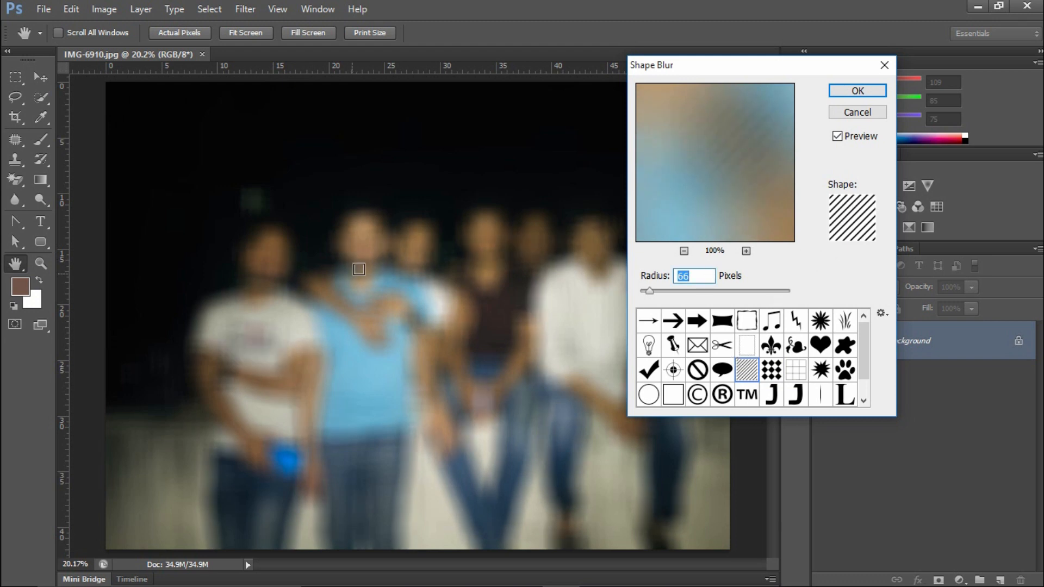
left_click_drag(729, 132, 702, 179)
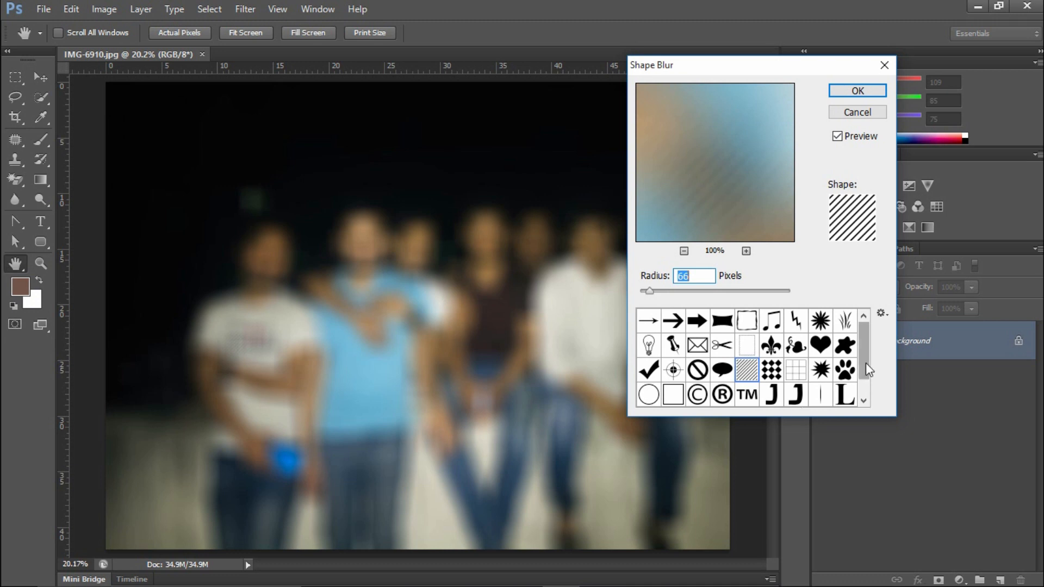
left_click(864, 400)
left_click(646, 396)
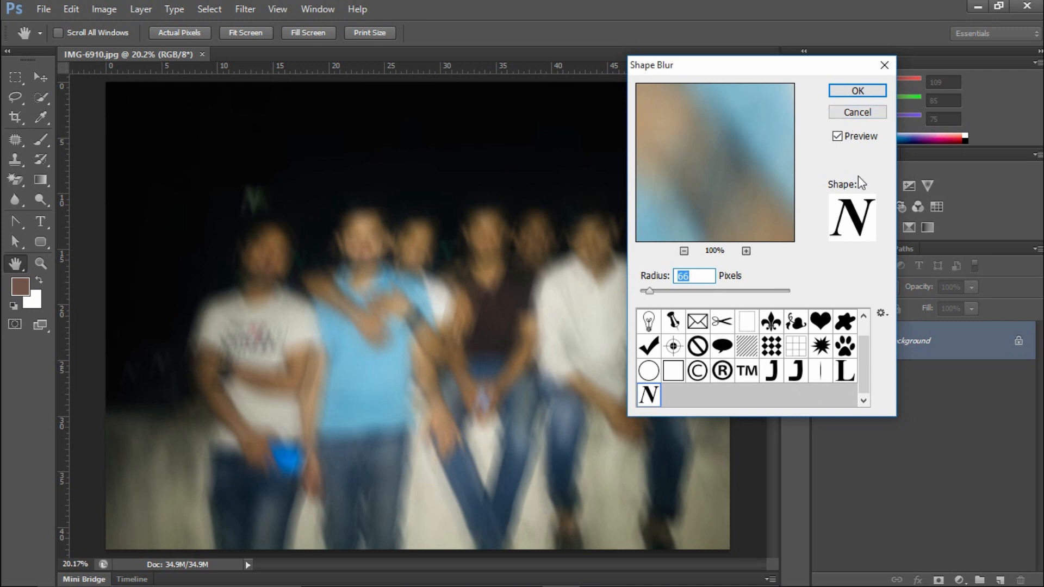
Raise the Shape Blur radius to 72 pixels with the letter N shape
key("Up")
key("Up")
key("Up")
key("Up")
key("Up")
key("Up")
scroll(866, 354, "up", 1)
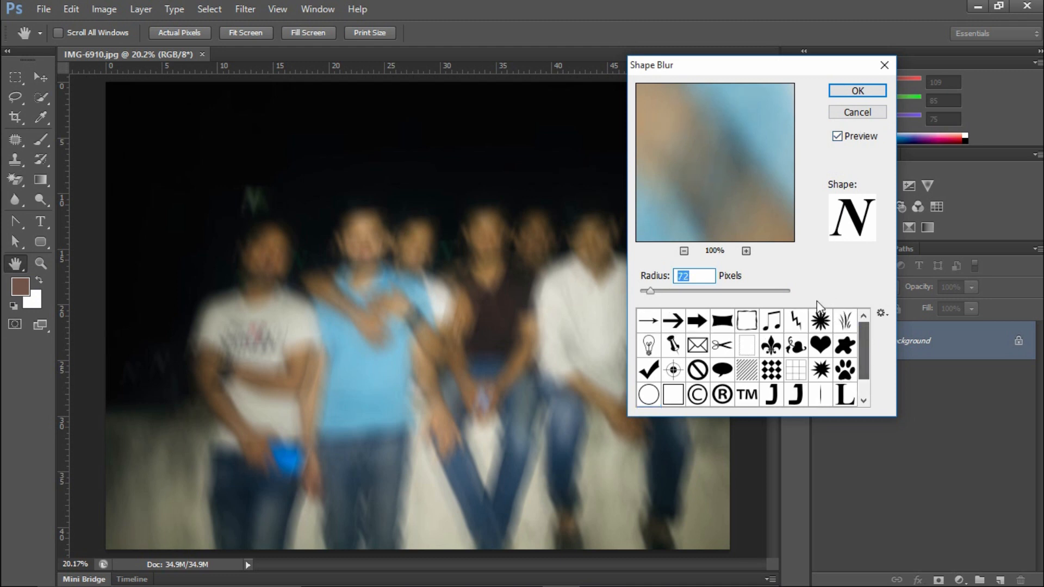
Load the All set in place of the current blur shapes and discard the Shape Blur filter
left_click(884, 313)
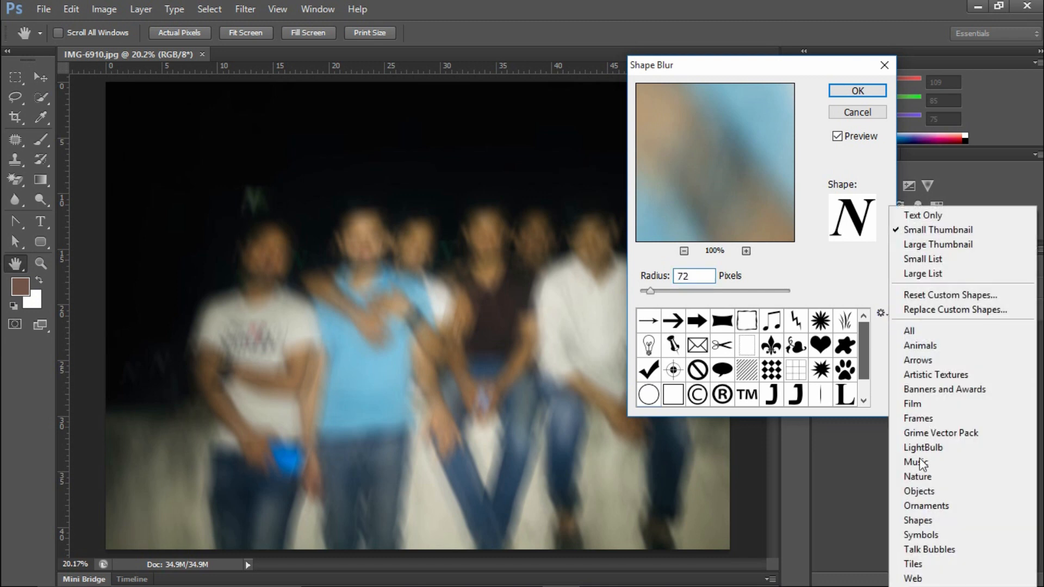
left_click(905, 331)
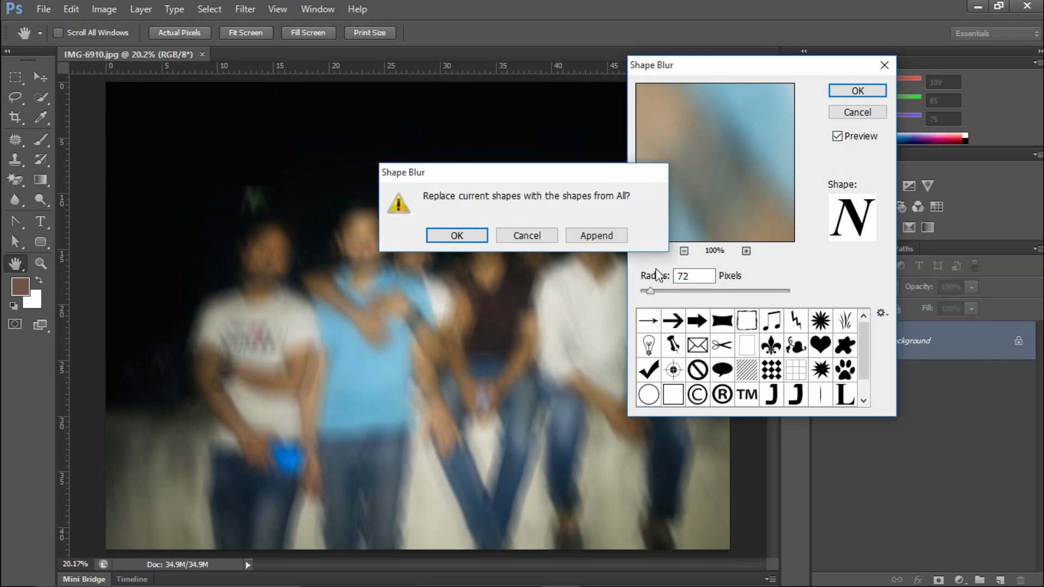
left_click(457, 236)
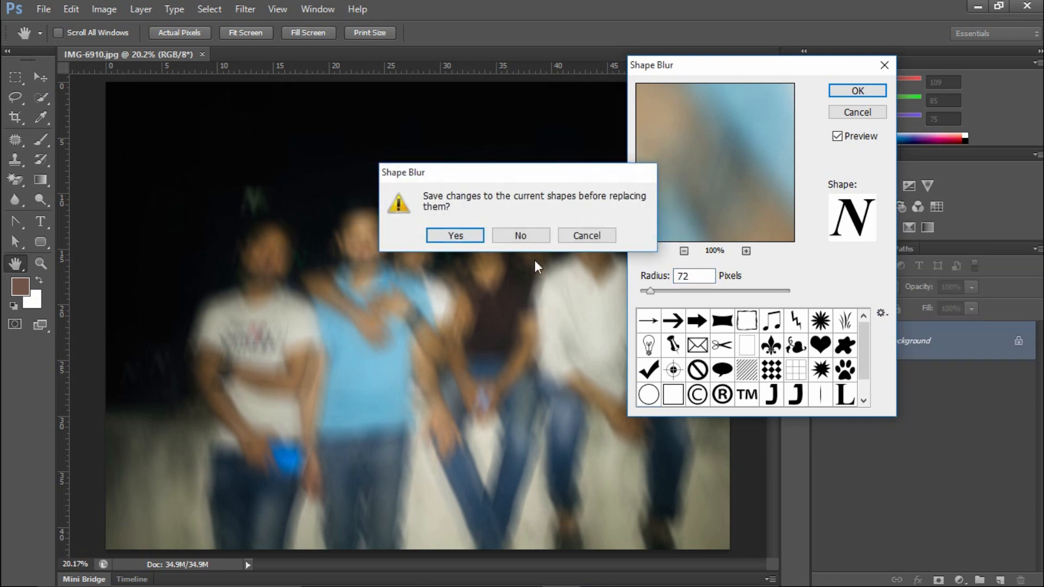
left_click(455, 236)
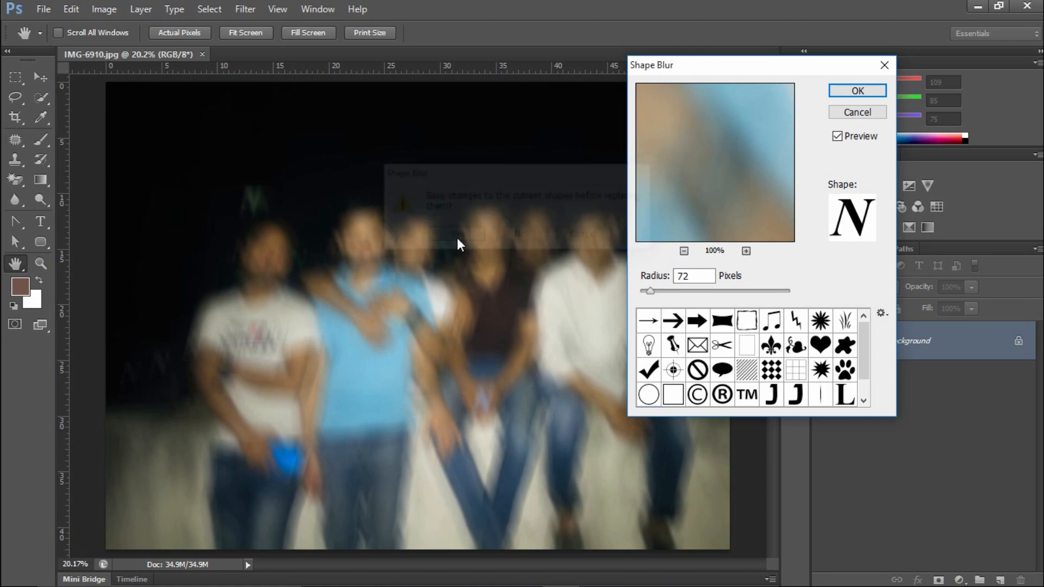
left_click(1030, 11)
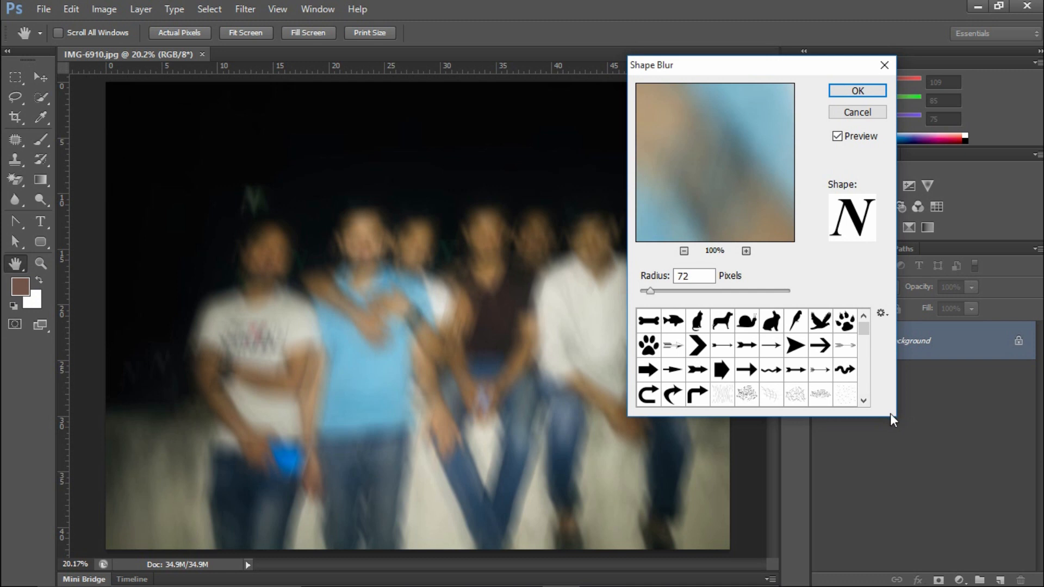
mouse_move(864, 330)
left_mouse_down()
mouse_move(867, 399)
mouse_move(866, 346)
left_mouse_up()
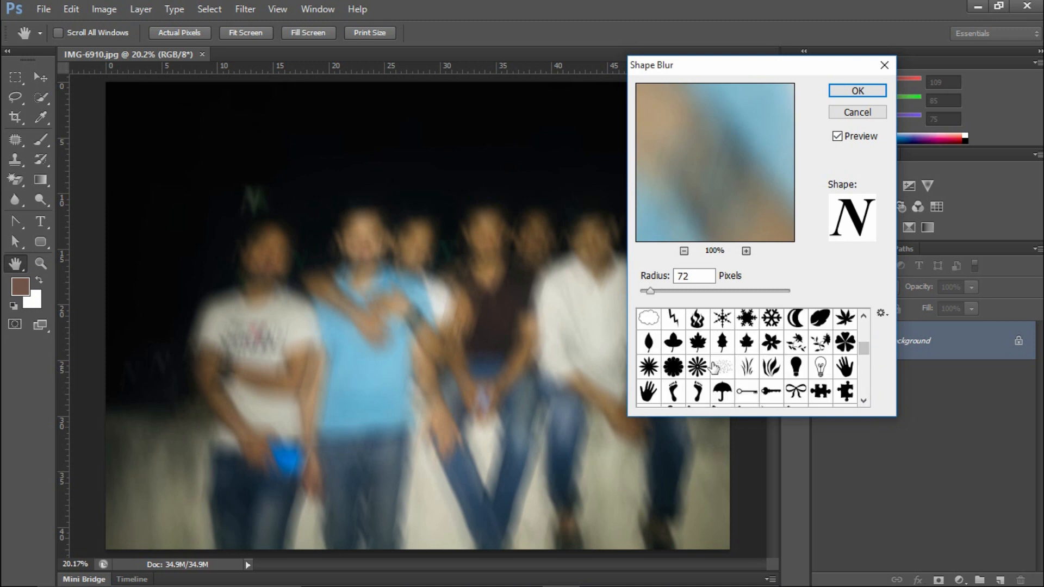
left_click(865, 111)
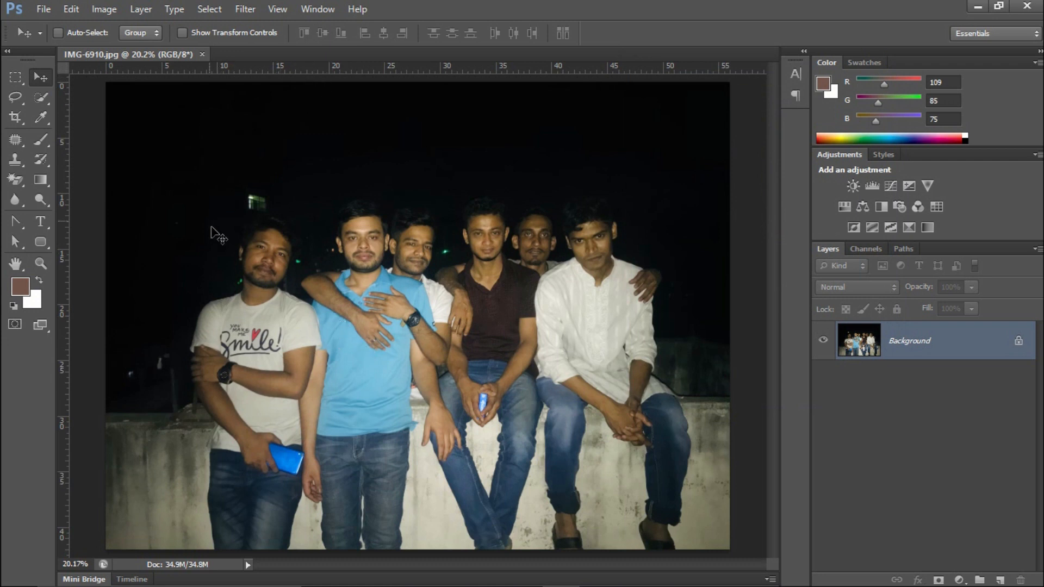
Start a Smart Blur on the photo and preview the hand and wristwatch on the blue shirt
left_click(245, 9)
mouse_move(318, 172)
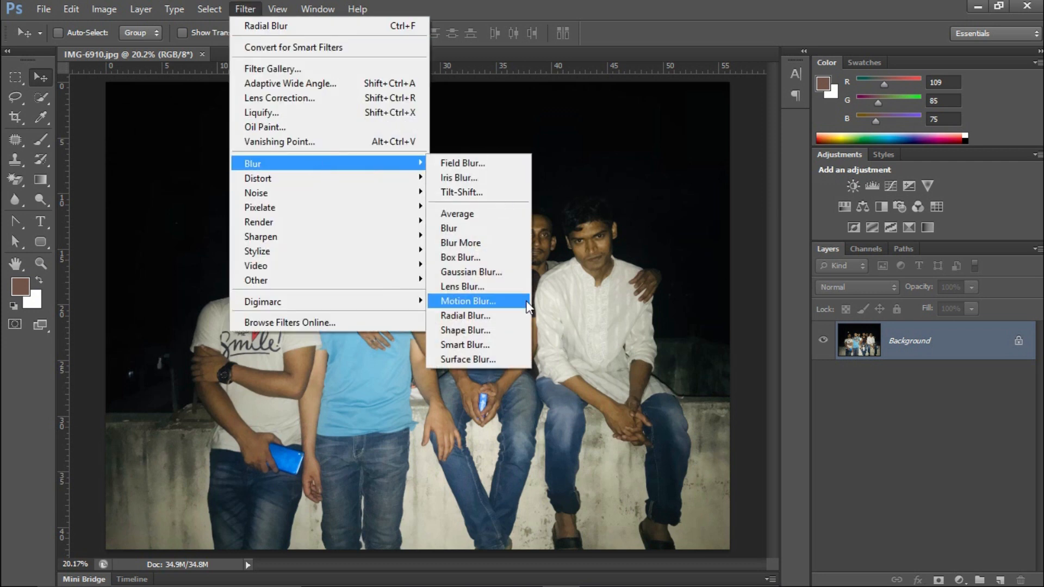
left_click(470, 347)
left_click_drag(605, 227, 686, 234)
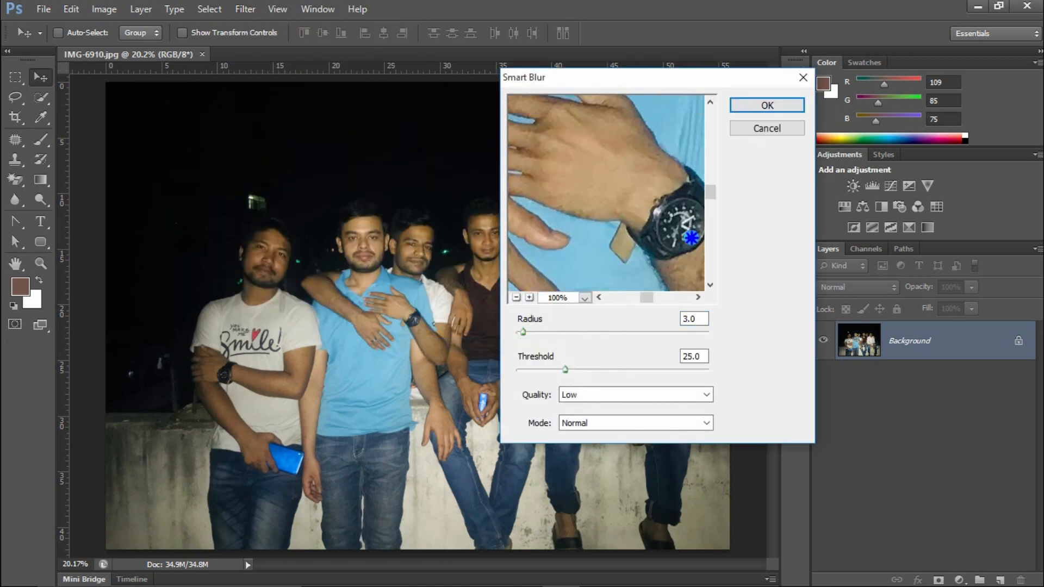
left_click_drag(589, 154, 603, 190)
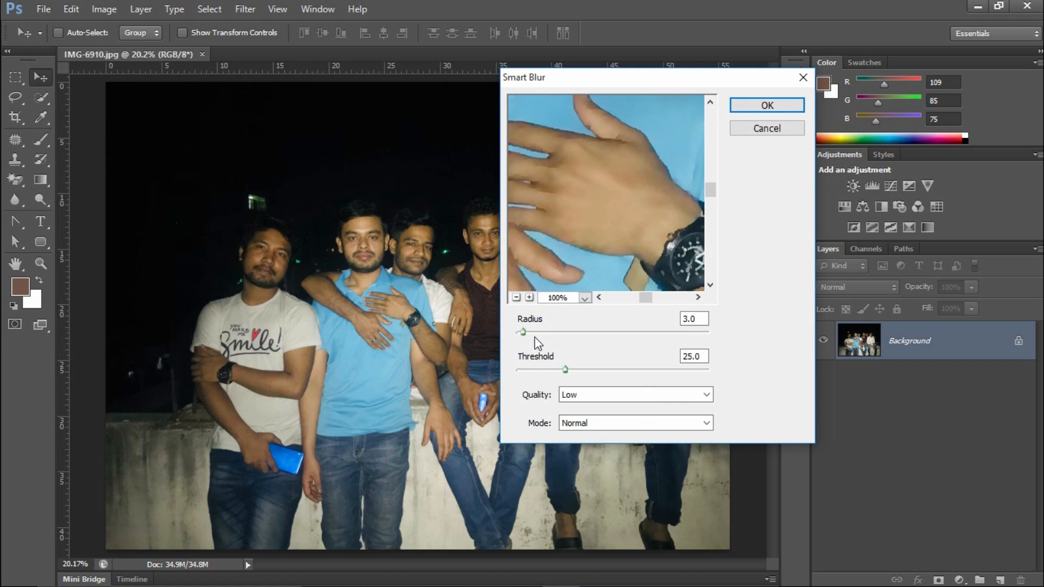
Try the Smart Blur radius at high values and lower both radius and threshold to 0.1
left_click_drag(674, 332, 721, 331)
left_click_drag(691, 331, 515, 339)
left_click_drag(564, 369, 508, 368)
Review the available Quality and Mode options of the Smart Blur
left_click(579, 391)
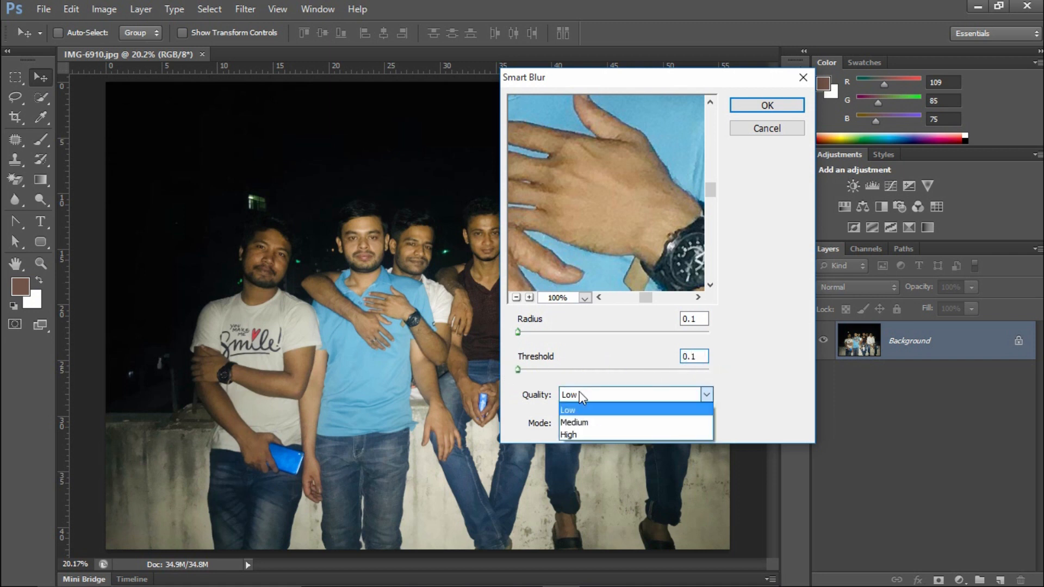
left_click(580, 390)
left_click(578, 393)
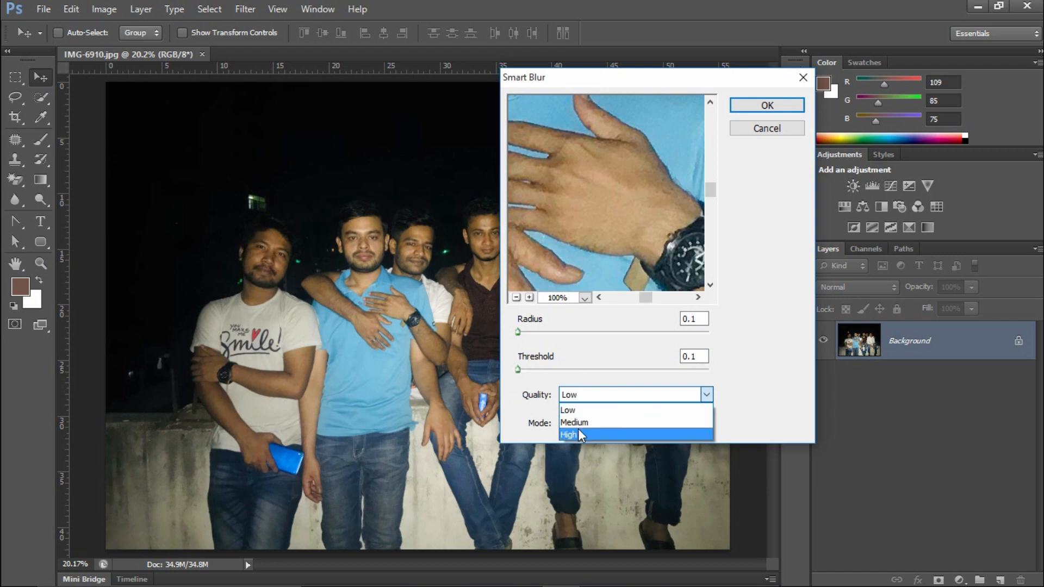
left_click(577, 396)
left_click(576, 424)
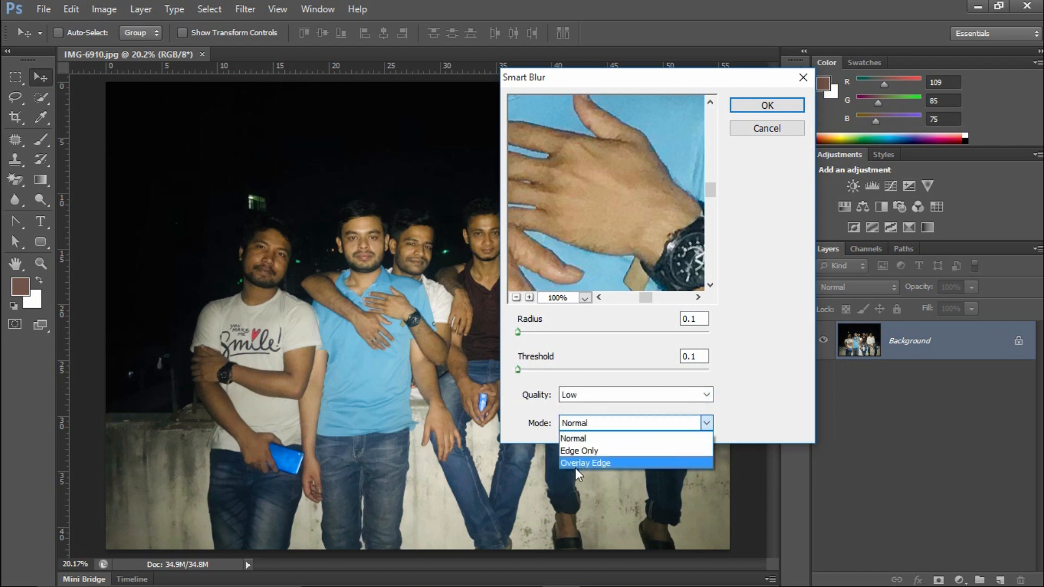
left_click(590, 420)
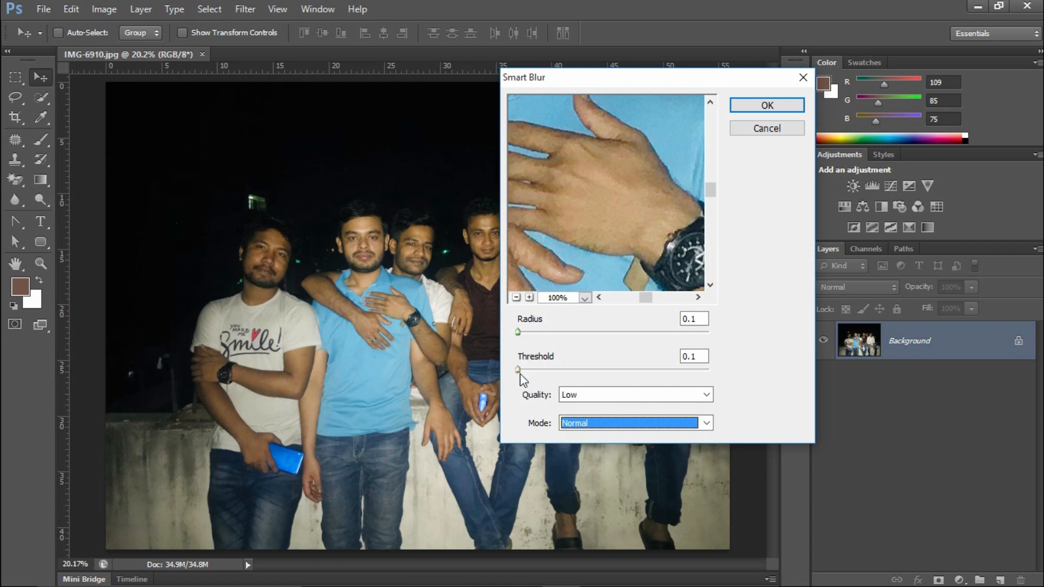
Set the Smart Blur threshold to 5.7 and radius to 17.0, and preview the blue-shirted man's face at 50%
left_click_drag(518, 370, 529, 369)
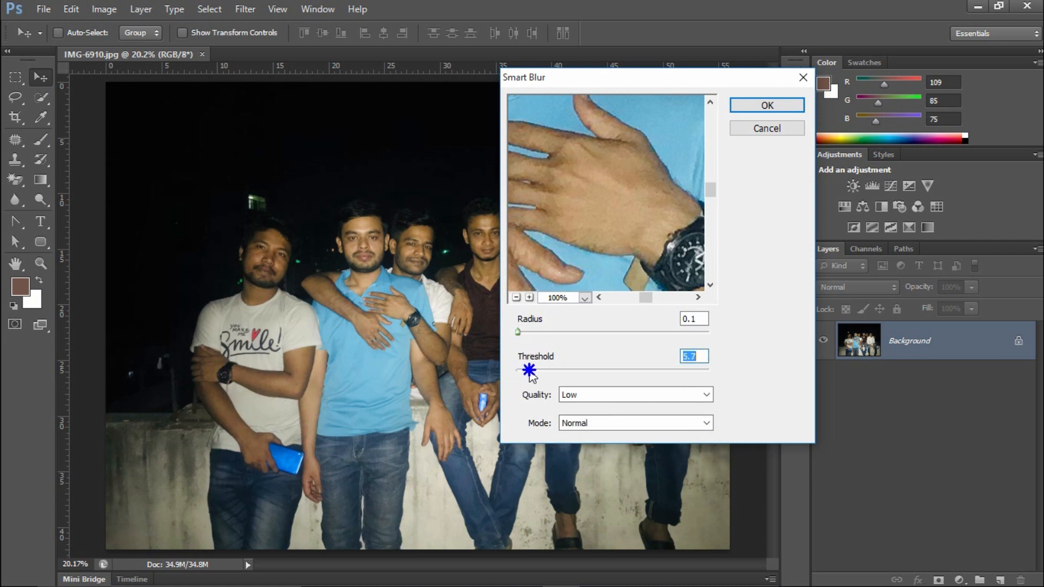
left_click_drag(518, 332, 550, 333)
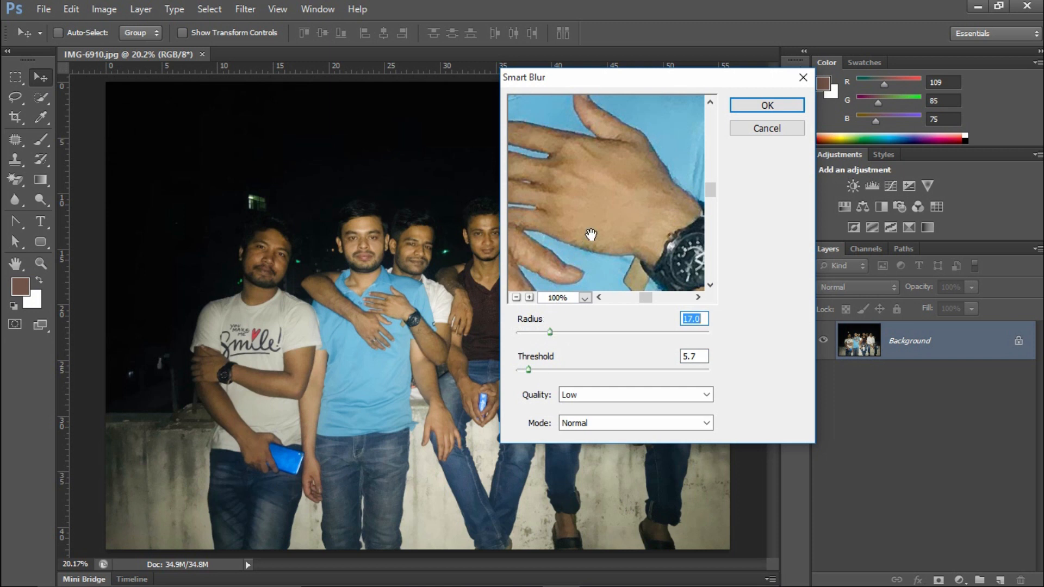
left_click(516, 298)
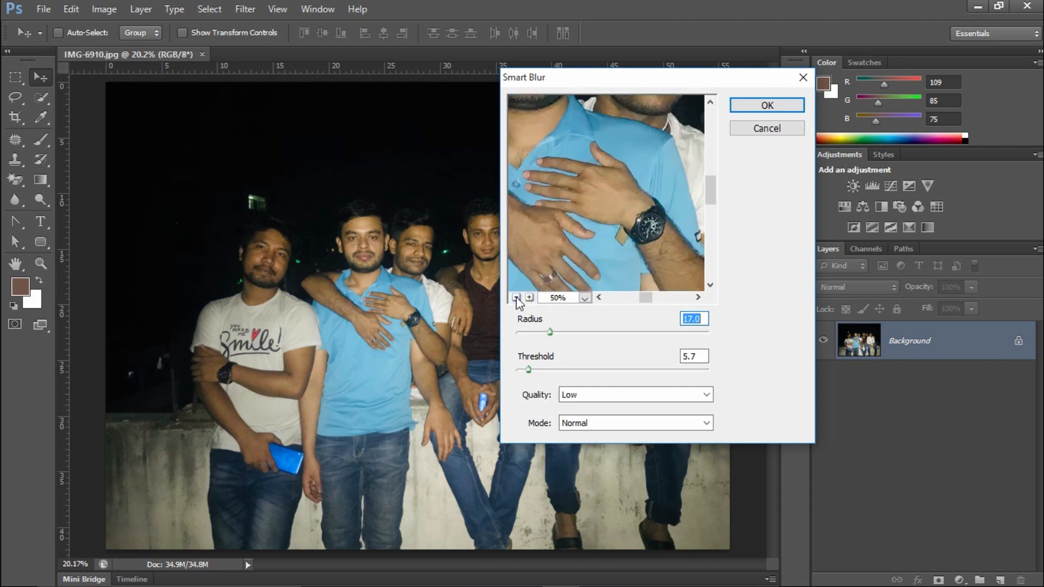
left_click_drag(561, 197, 608, 213)
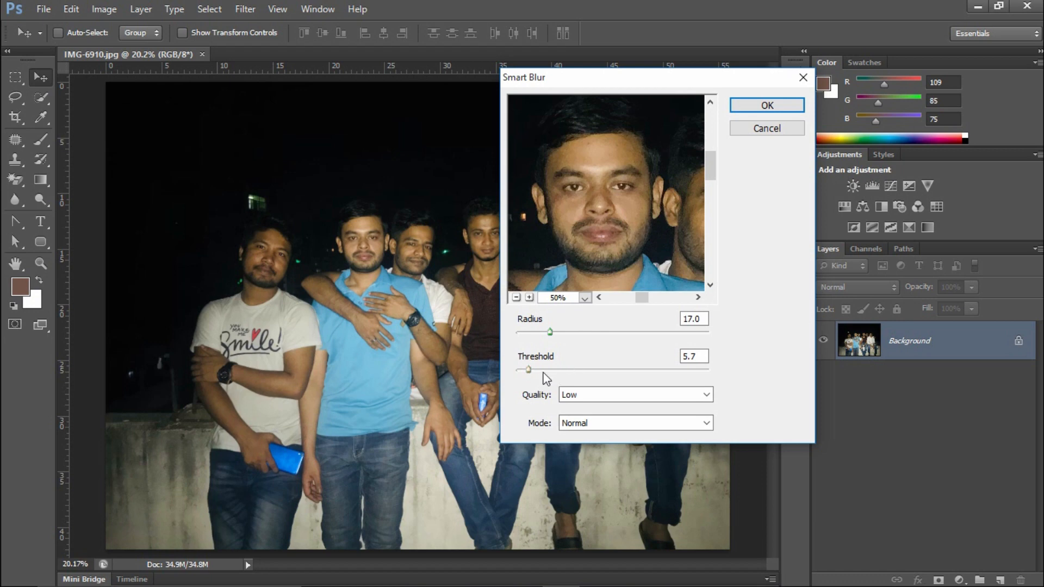
Raise both the threshold and the radius of the Smart Blur to 100.0
left_click_drag(528, 370, 674, 370)
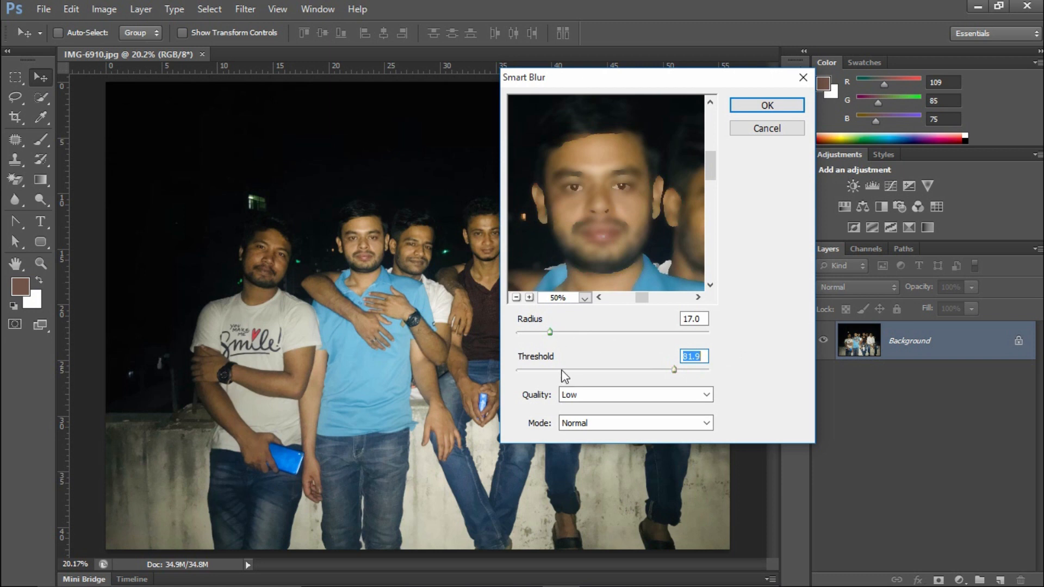
left_click_drag(674, 372, 716, 375)
left_click_drag(551, 333, 713, 336)
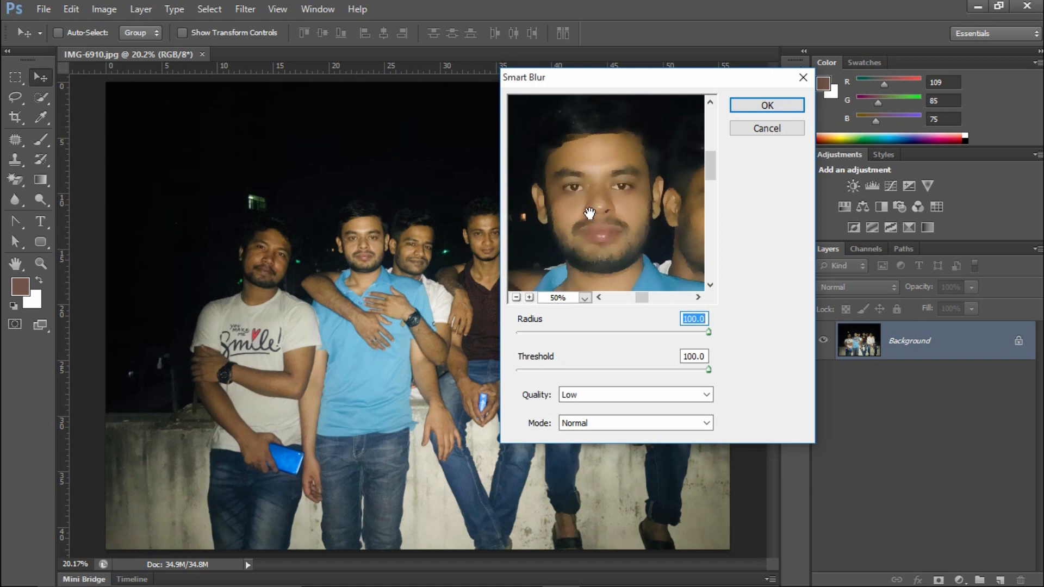
Examine the blue-shirted man's face, eye and ear in the Smart Blur preview at up to 200%
left_click_drag(602, 215, 608, 224)
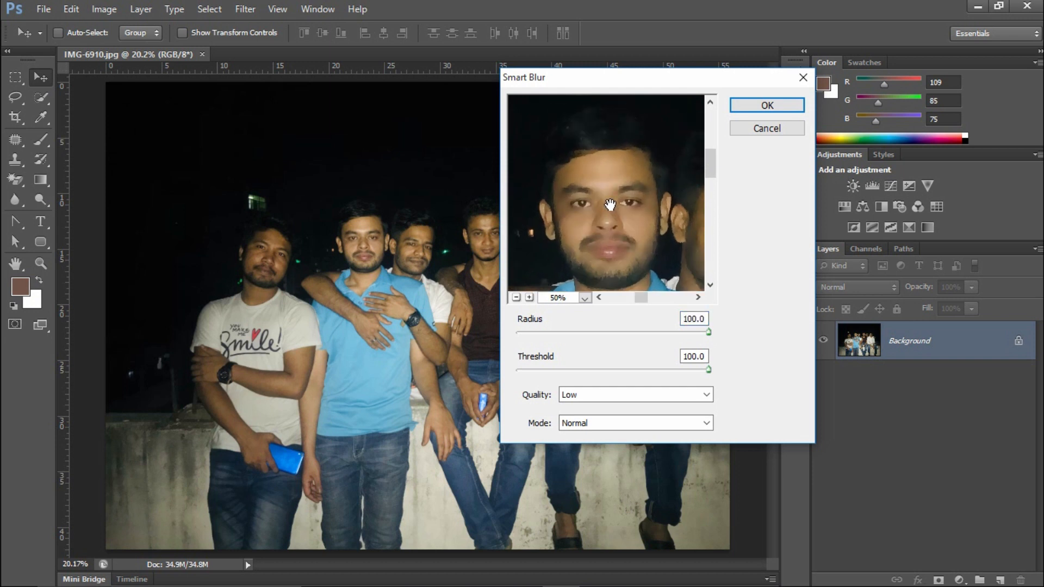
left_click(529, 298)
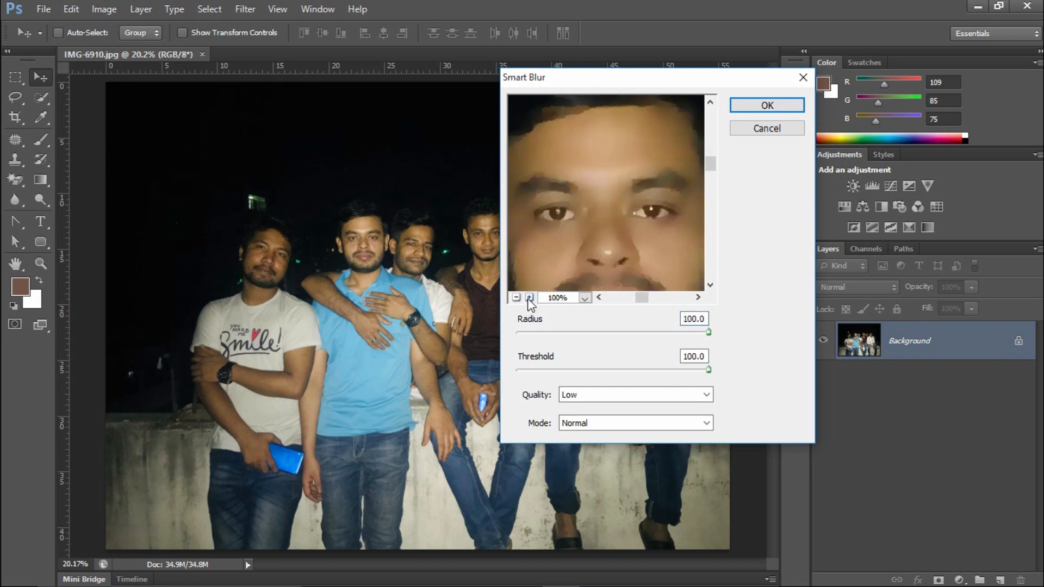
left_click(529, 298)
left_click_drag(562, 202, 646, 223)
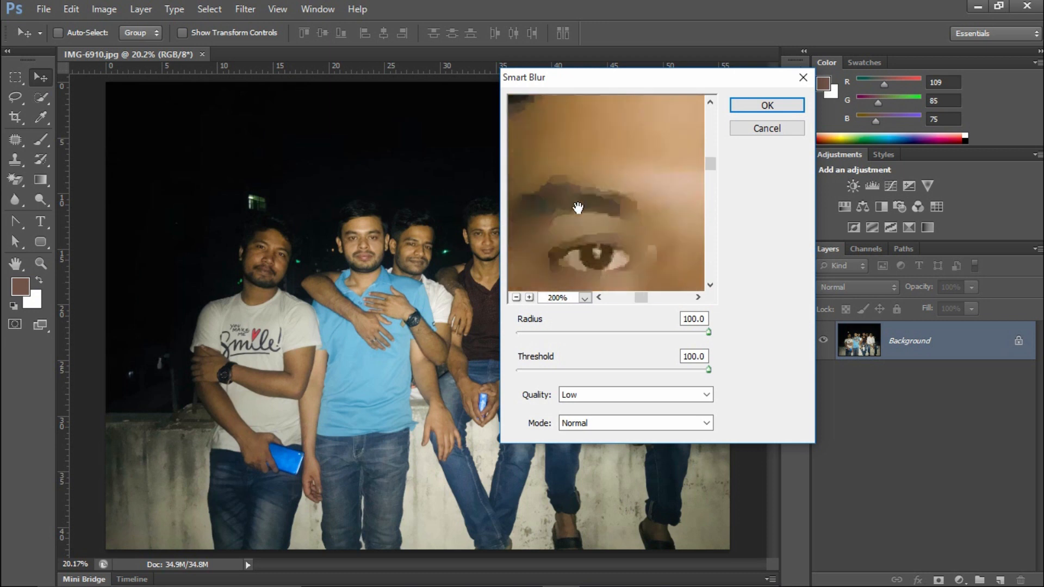
left_click_drag(574, 253, 651, 173)
left_click_drag(555, 233, 623, 171)
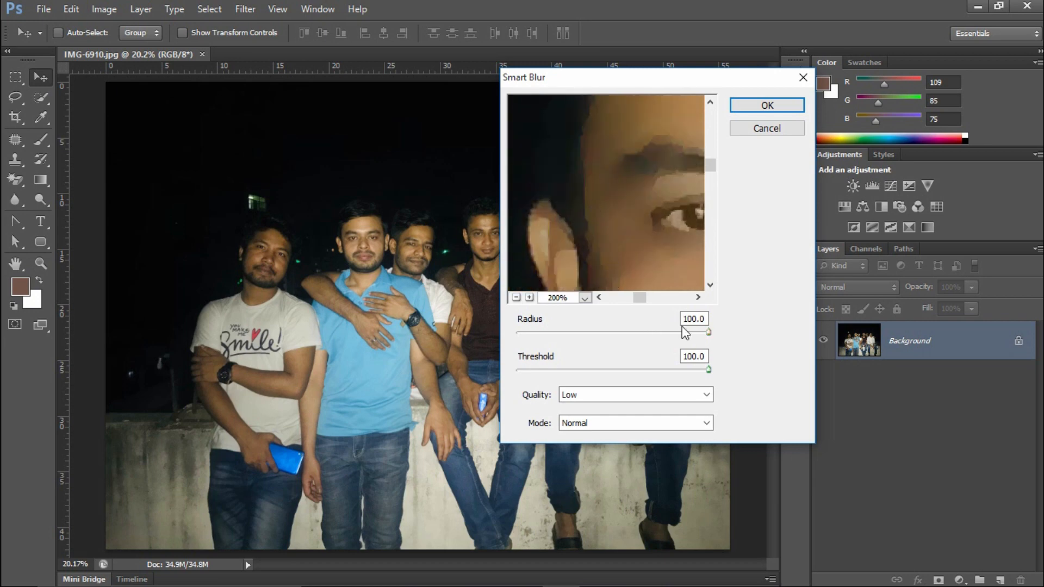
Set the Smart Blur radius to 35.0 and preview the man's eye at 200% and his face at 50%
left_click(596, 333)
left_click_drag(597, 333, 585, 332)
left_click_drag(626, 256, 576, 233)
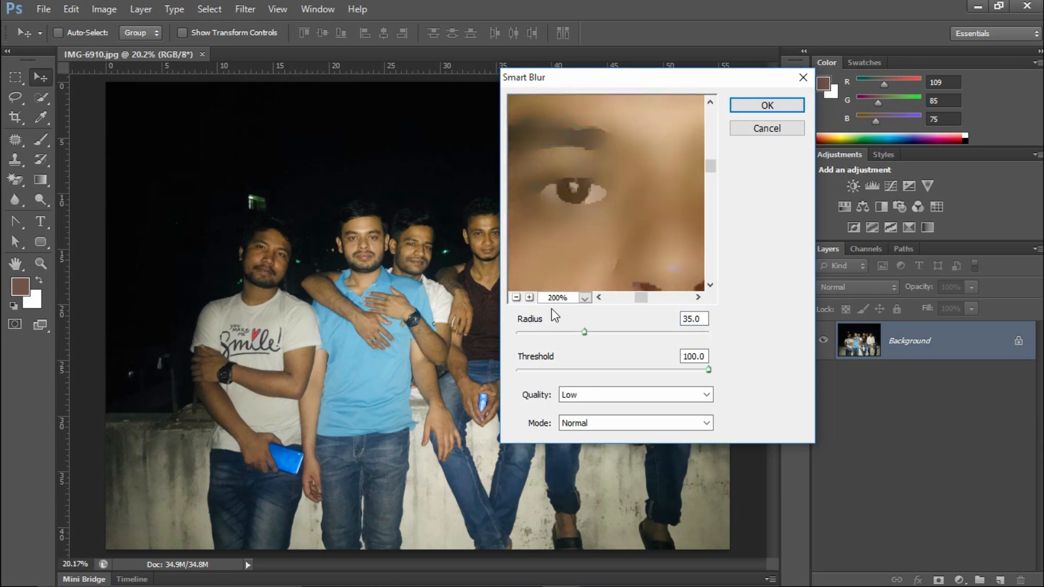
left_click(516, 298)
left_click(516, 298)
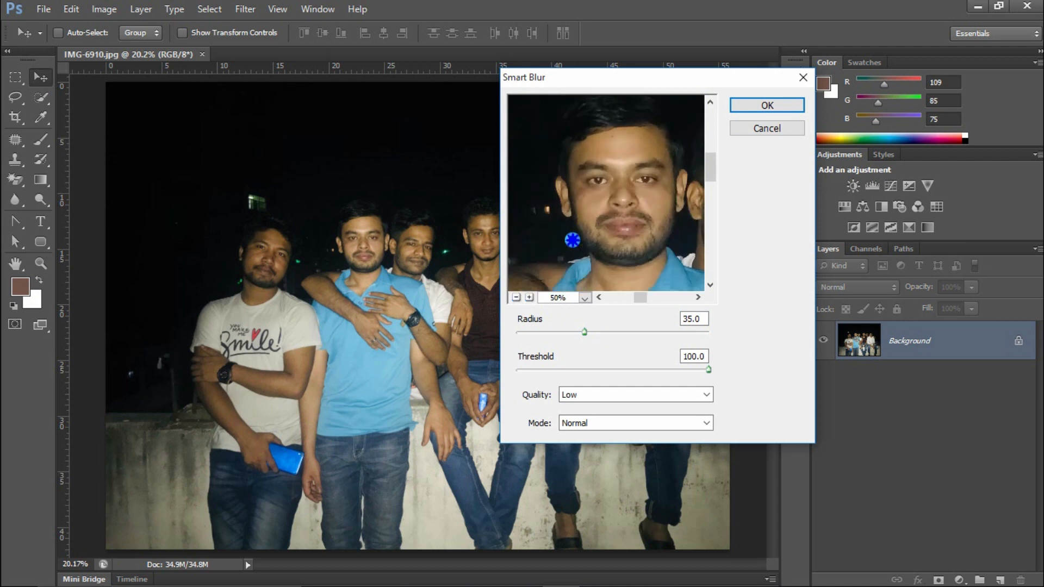
Try the Smart Blur radius at a low 2.9 and raise it to 100.0, checking the face in the preview
left_click_drag(584, 332, 730, 333)
left_click(523, 333)
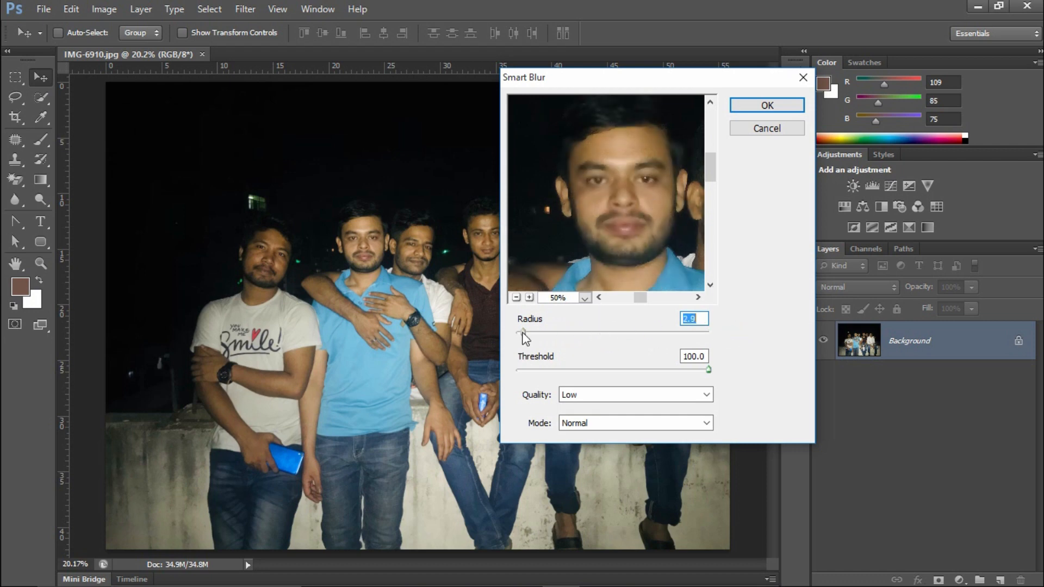
left_click_drag(525, 334, 560, 334)
left_click_drag(560, 333, 711, 332)
left_click_drag(603, 204, 599, 235)
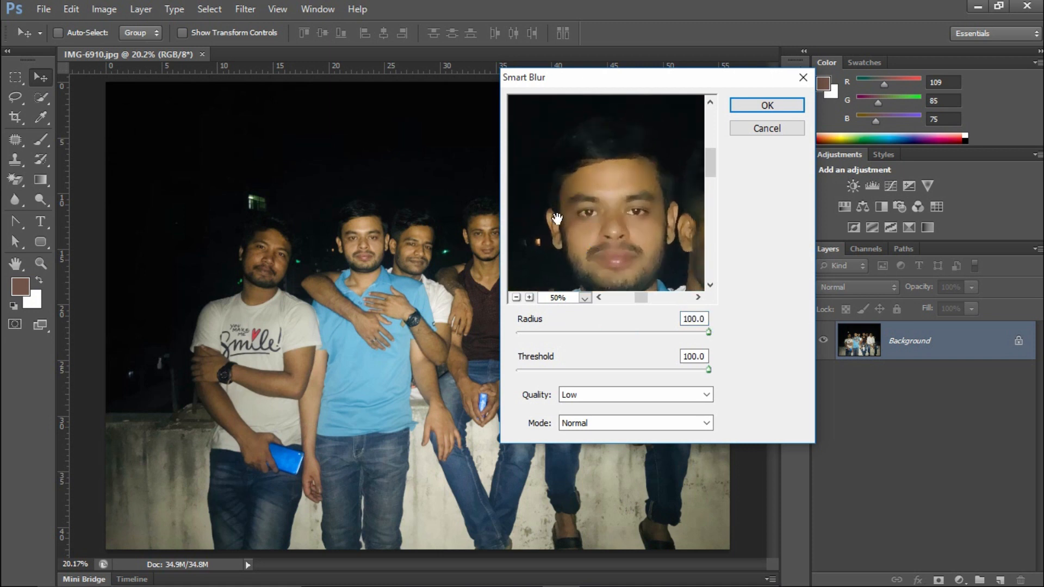
Examine the blurred face in the preview at several magnifications between 33.3% and 200%, ending at 100%
left_click(529, 297)
left_click(529, 298)
left_click(516, 298)
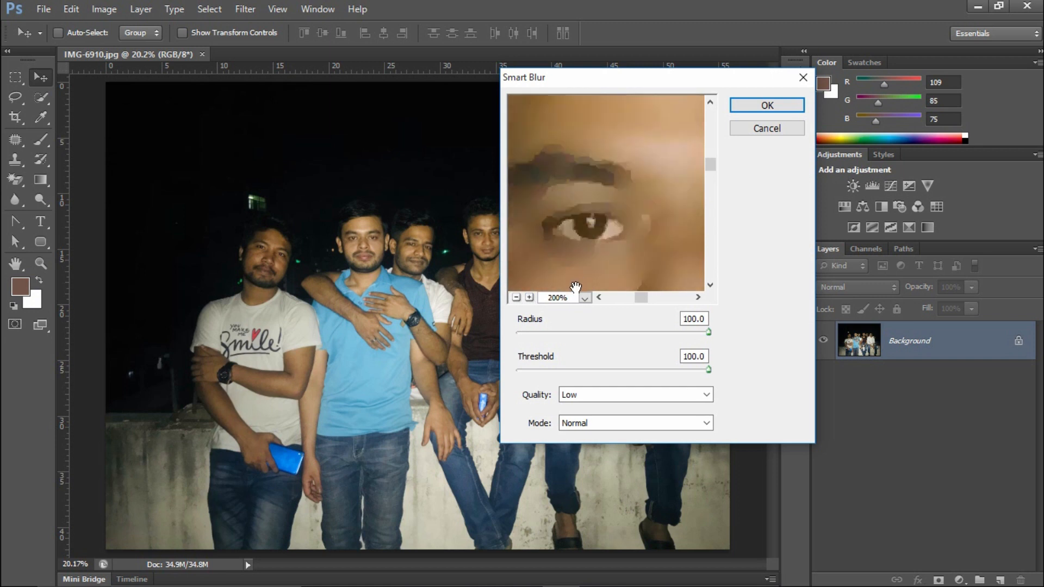
left_click(516, 298)
left_click(516, 298)
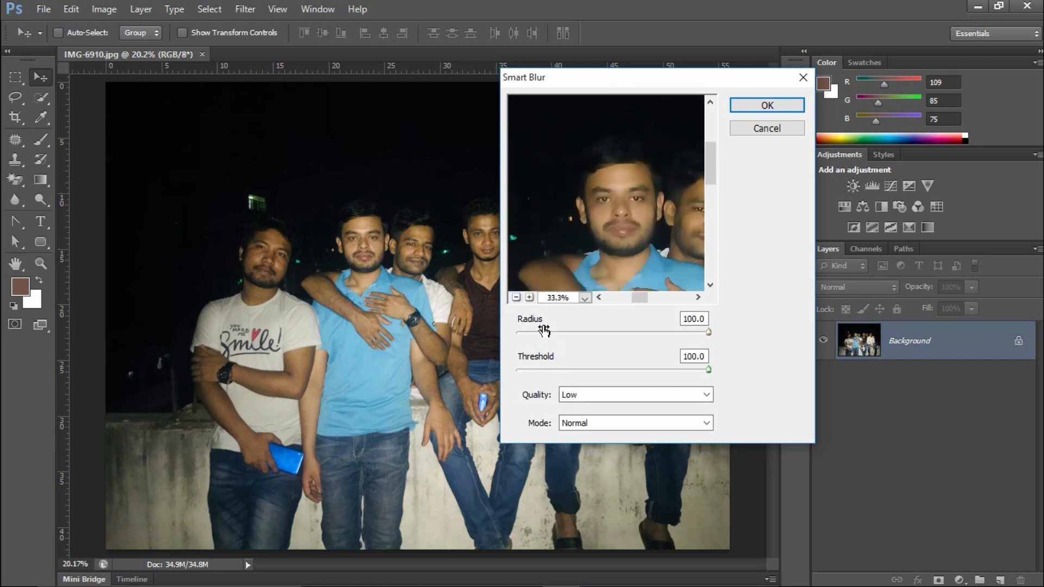
left_click(529, 298)
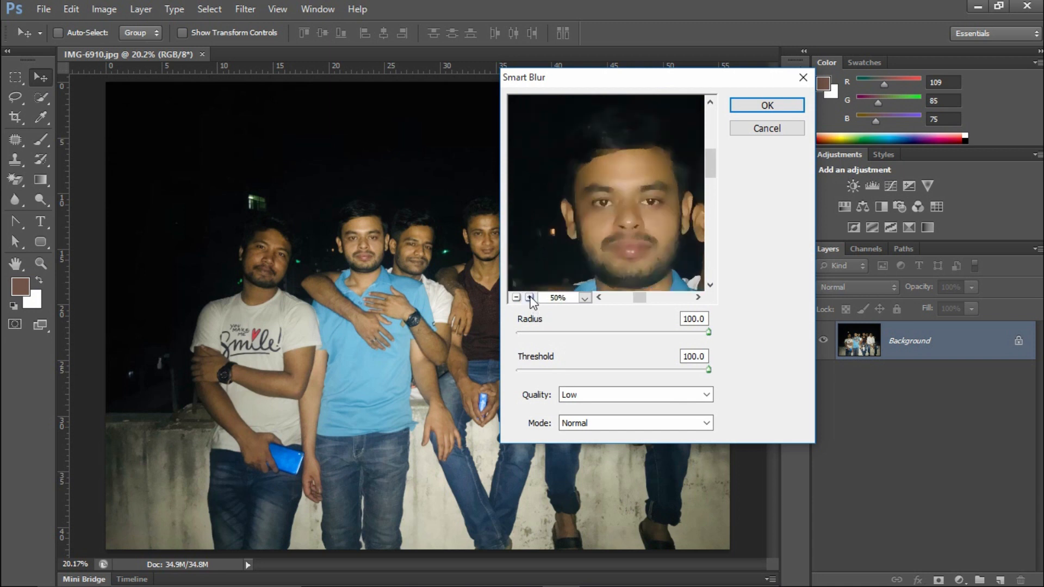
left_click(529, 298)
left_click_drag(556, 272, 601, 256)
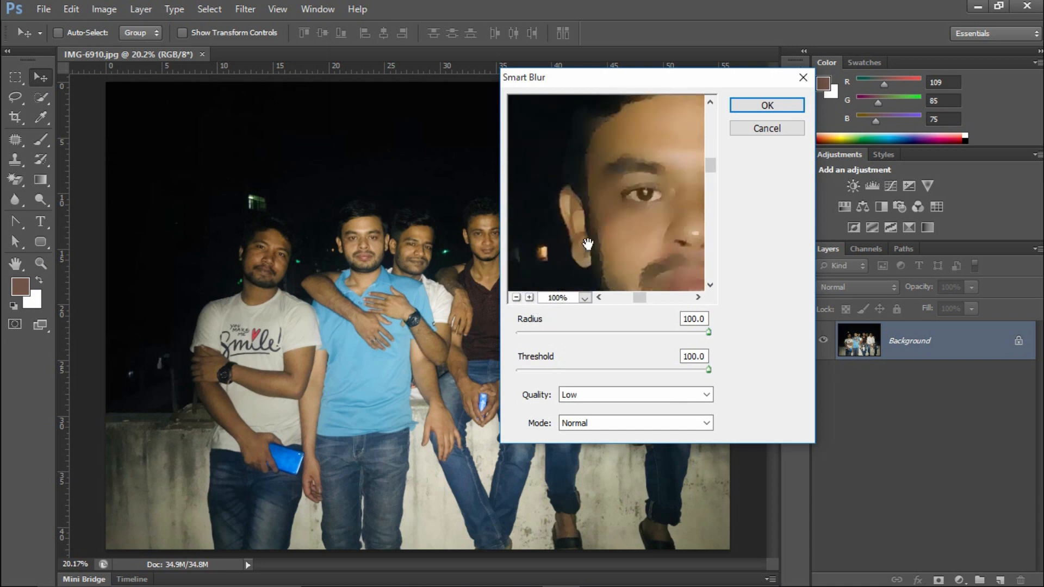
Lower the Smart Blur threshold to 0.1 and preview the man's facial detail at 100% and 50%
left_click(547, 370)
left_click_drag(548, 370, 508, 369)
left_click_drag(620, 240, 544, 242)
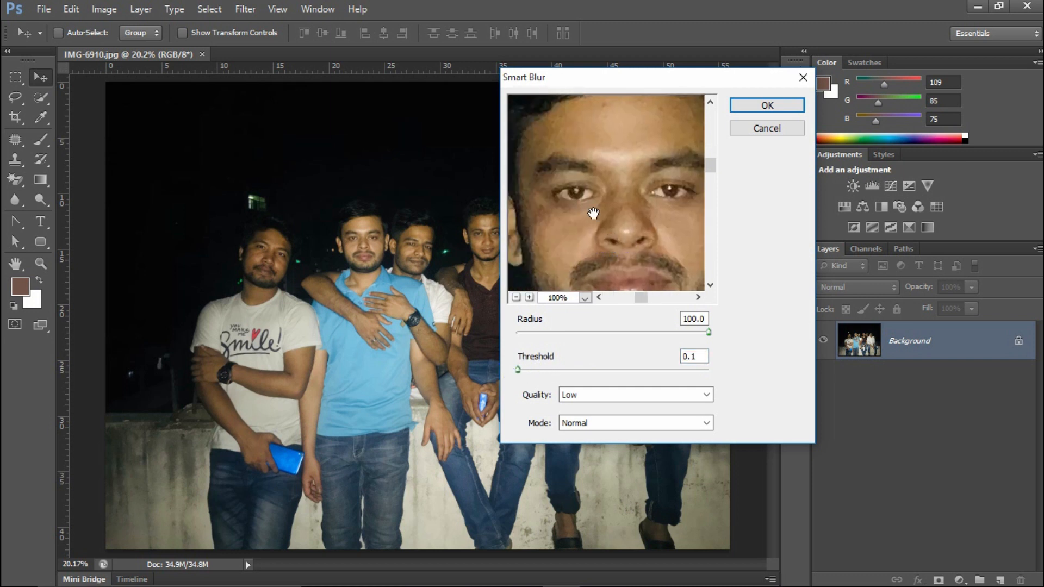
left_click_drag(593, 214, 625, 217)
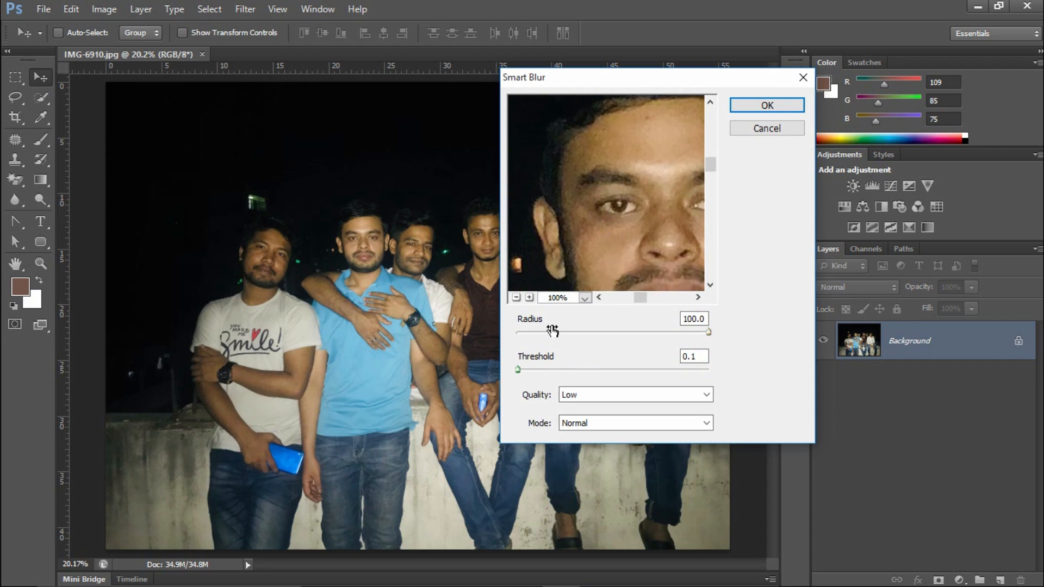
left_click_drag(669, 245, 602, 191)
left_click(516, 298)
left_click_drag(586, 251, 563, 274)
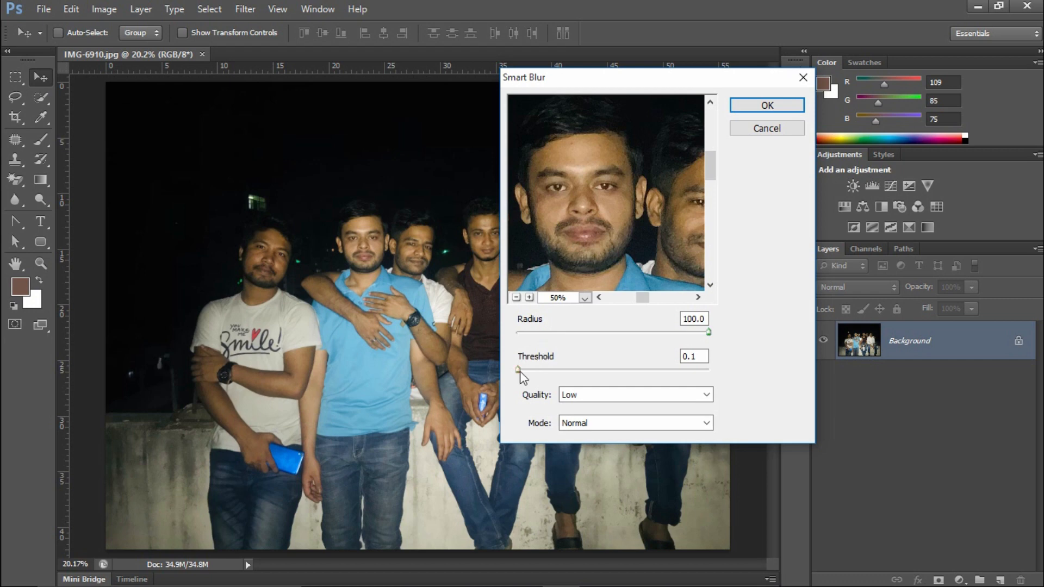
Set the Smart Blur threshold to 66.7 and review the Quality and Mode options, keeping Low and Normal
left_click_drag(520, 371, 545, 370)
left_click_drag(546, 372, 647, 372)
left_click(566, 396)
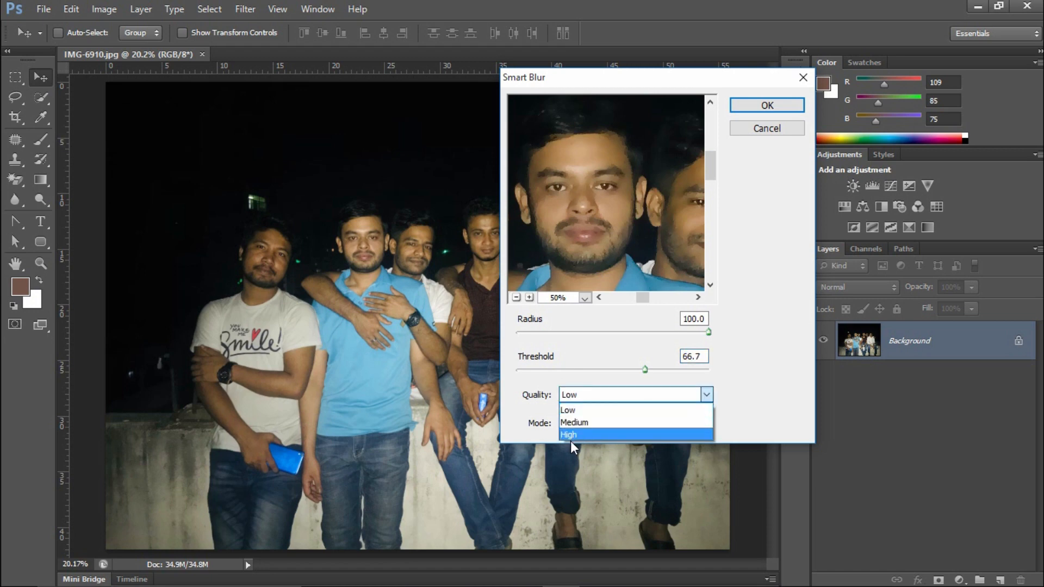
left_click(595, 413)
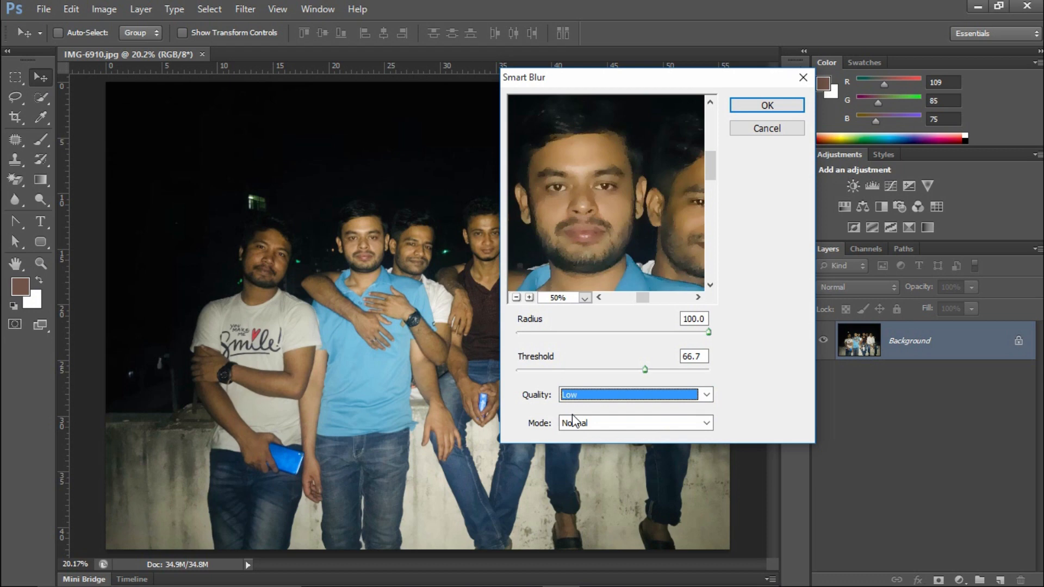
left_click(603, 396)
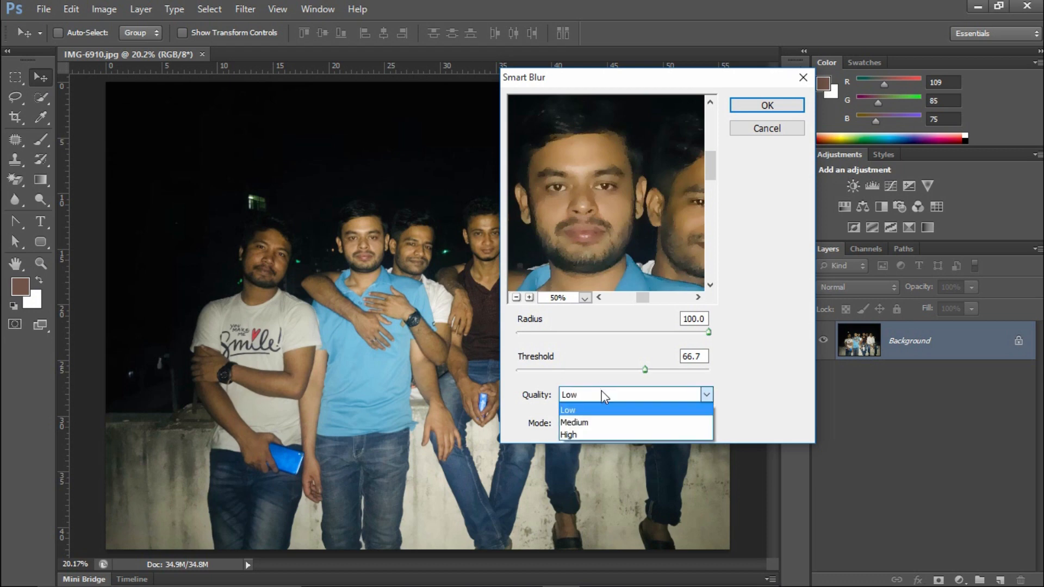
left_click(603, 396)
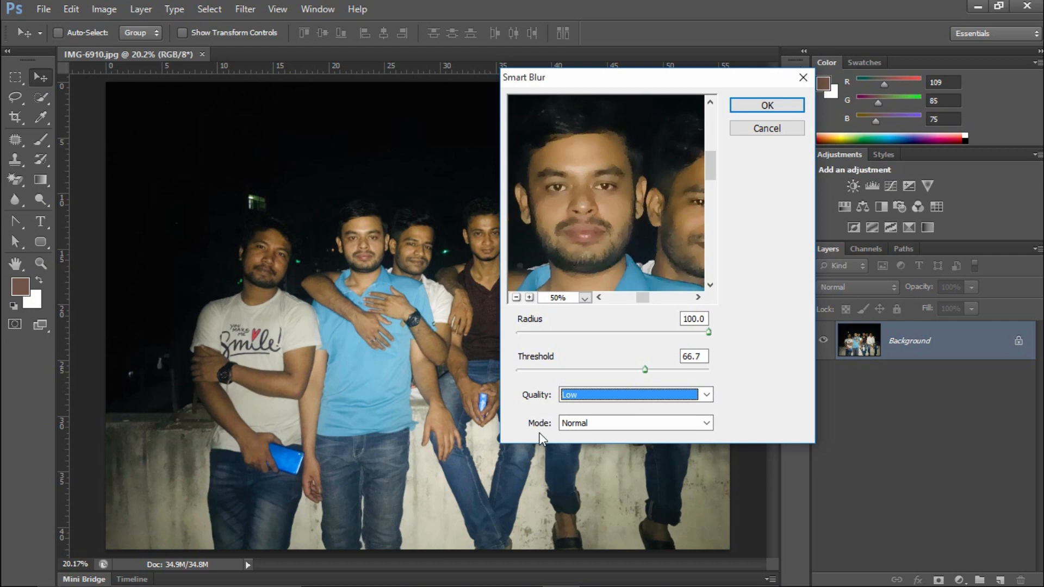
left_click(566, 425)
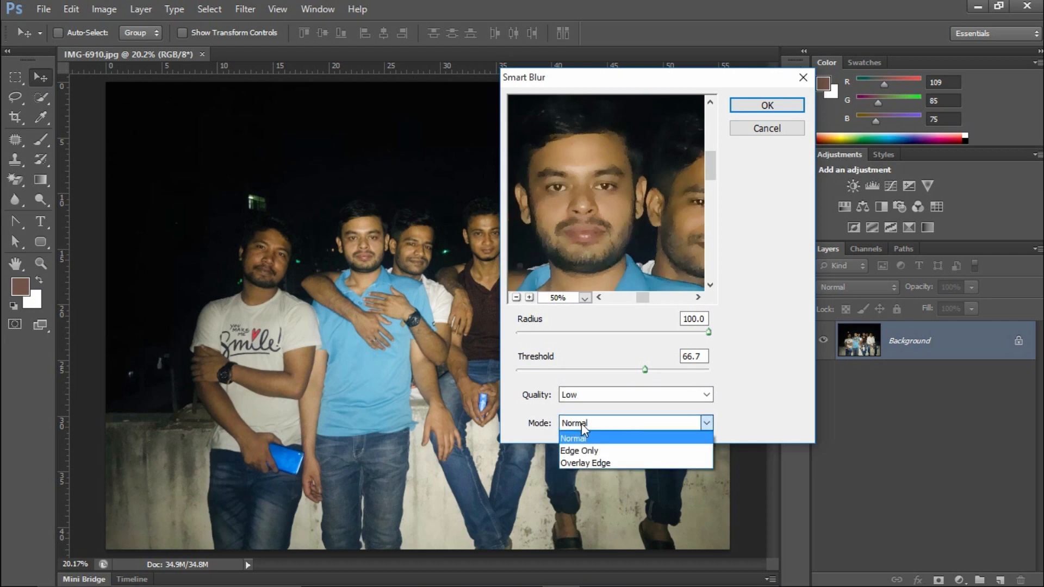
left_click(582, 423)
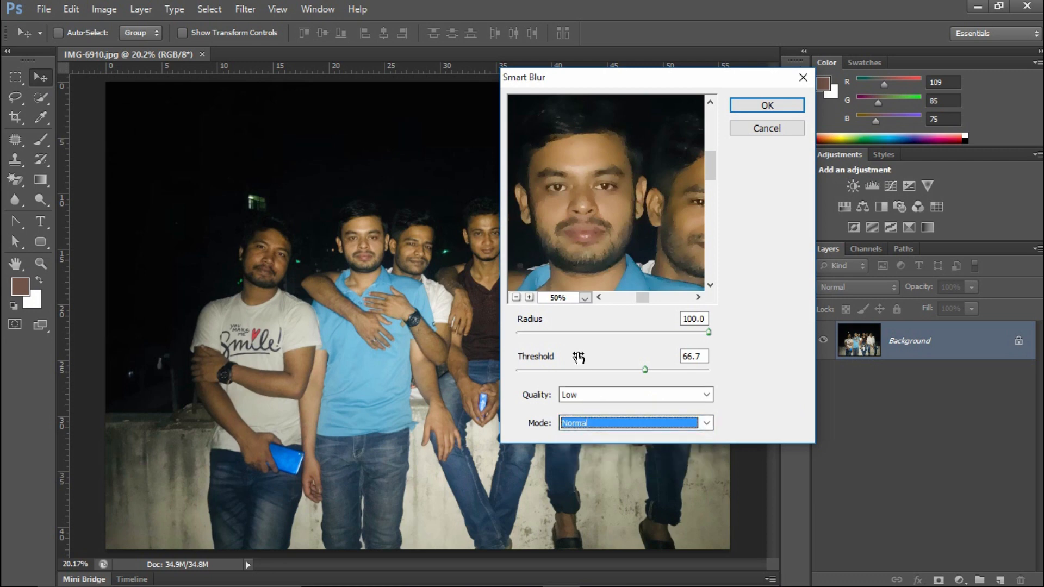
Set the Smart Blur threshold to 100.0 and the radius to 8.5
left_click_drag(639, 370, 725, 370)
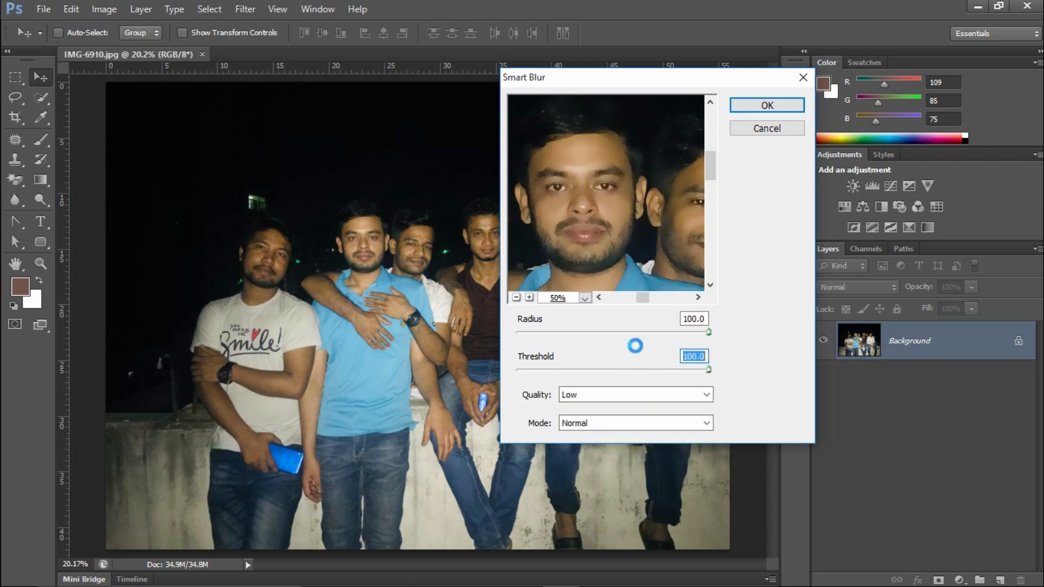
left_click(547, 332)
left_click_drag(547, 332, 535, 336)
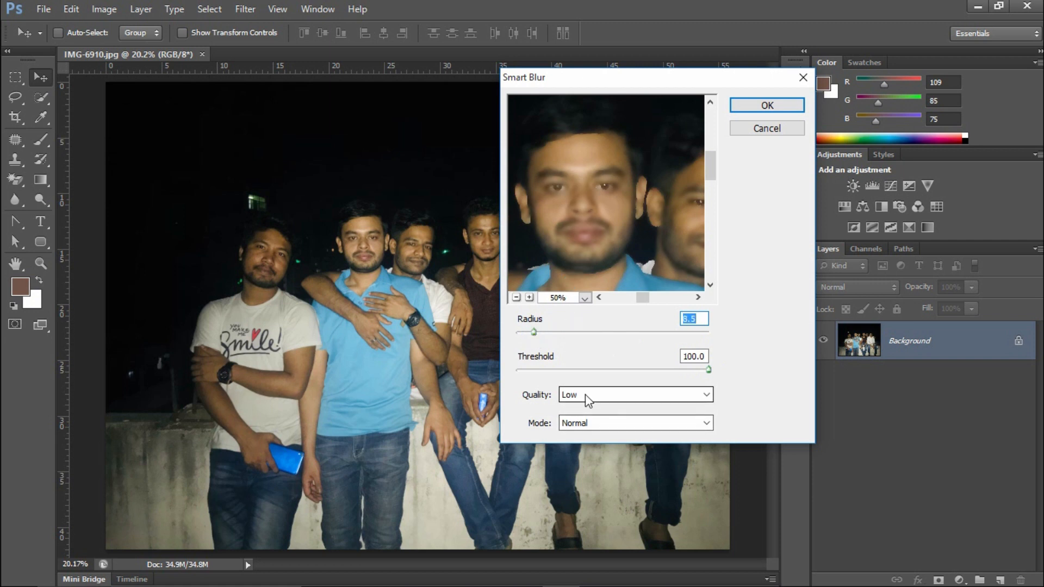
Switch the Smart Blur mode to Edge Only and centre the man's face in the preview
left_click(584, 424)
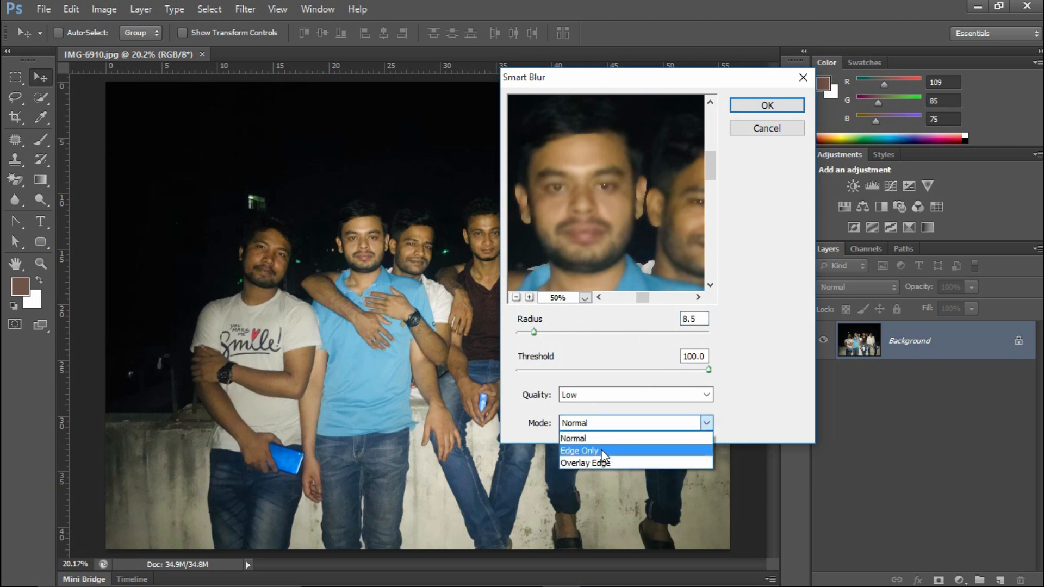
left_click(601, 451)
left_click_drag(567, 205, 615, 188)
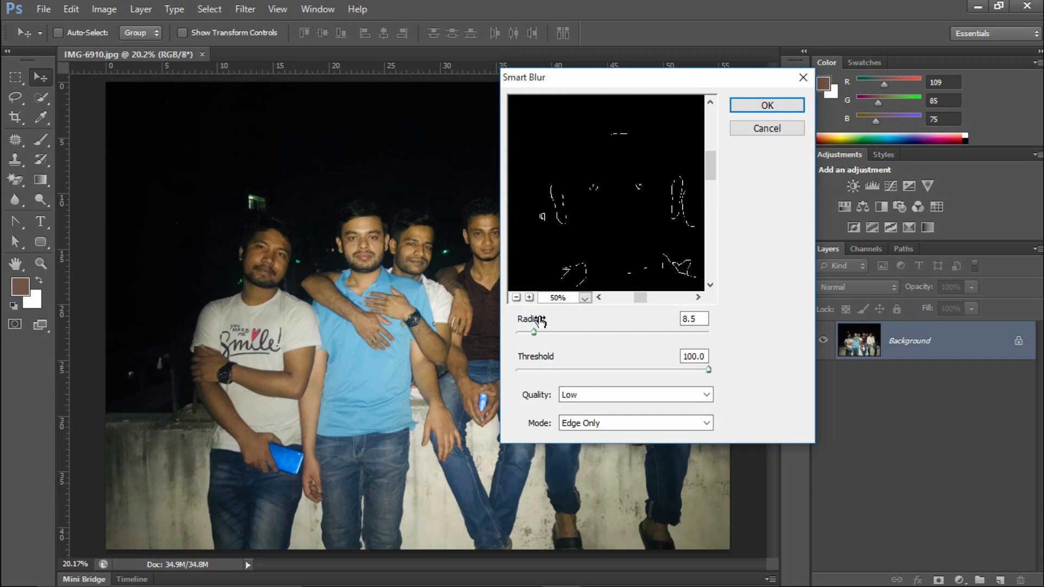
Increase the Edge Only radius in stages to 41.8, 72.3 and 100.0, comparing the facial outlines in the preview
left_click_drag(551, 333, 597, 333)
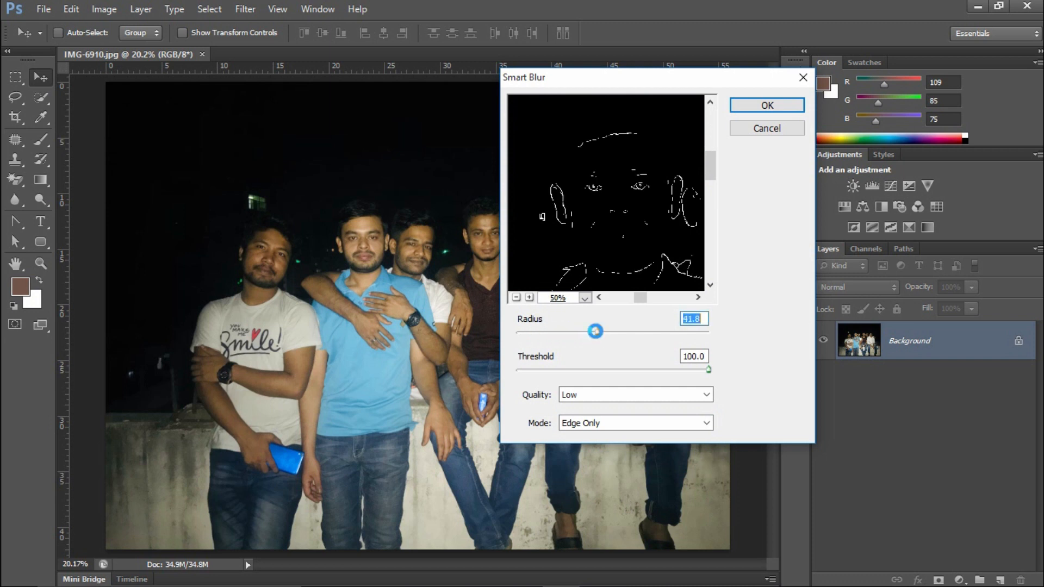
left_click_drag(646, 209, 607, 195)
left_click_drag(599, 334, 656, 333)
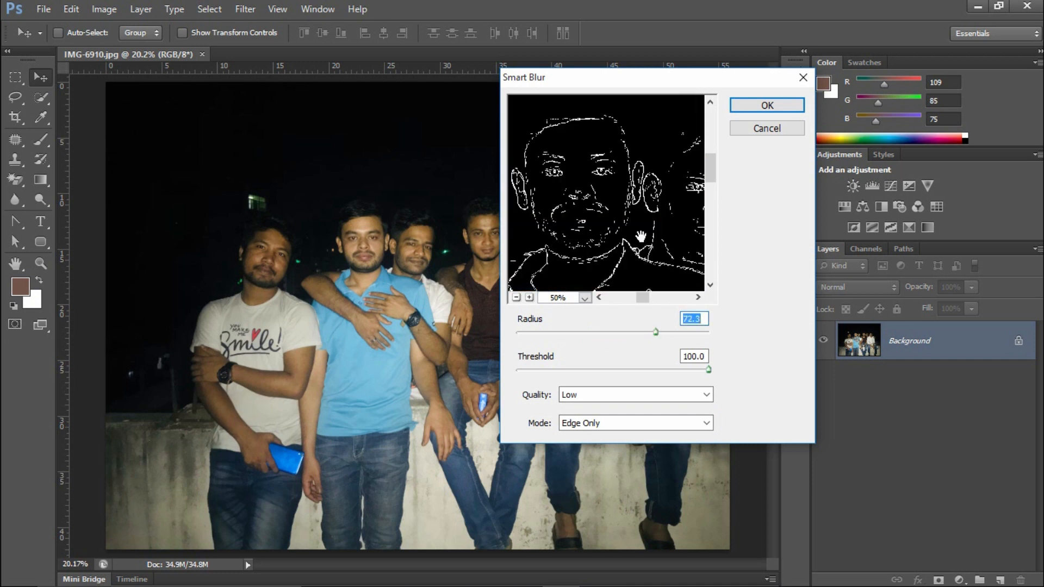
left_click_drag(568, 205, 587, 216)
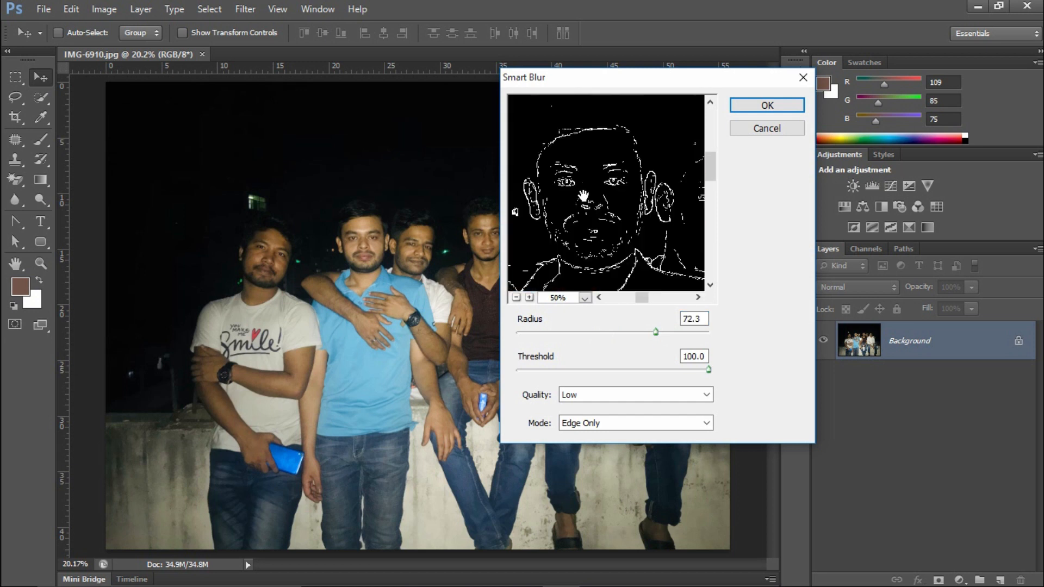
left_click_drag(654, 341, 724, 333)
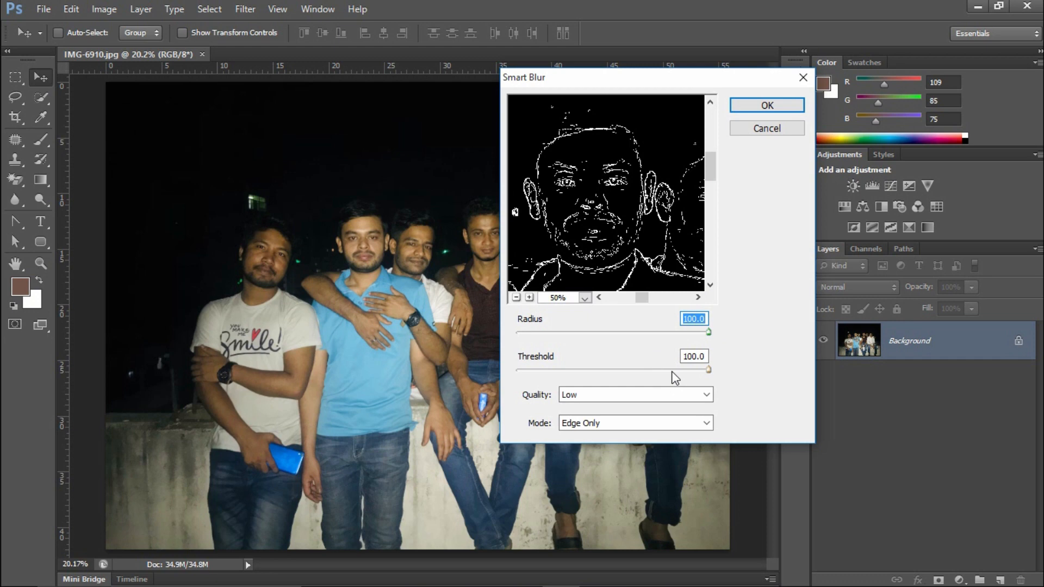
Lower the Edge Only threshold to 4.1 and reduce the preview to 6.3% to see the whole photo
left_click_drag(670, 371, 525, 370)
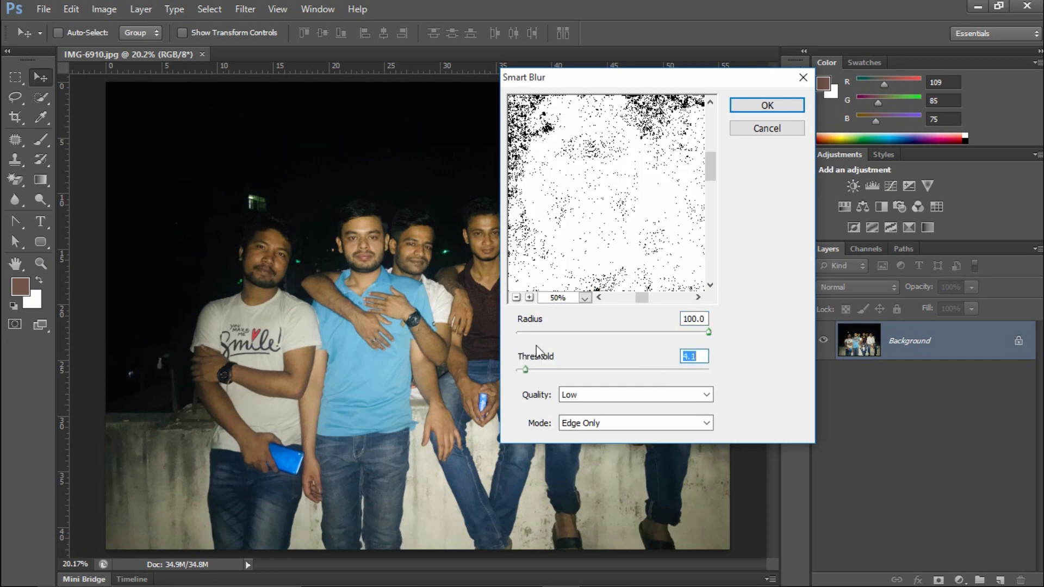
left_click_drag(593, 164, 567, 174)
left_click(601, 195)
left_click_drag(645, 214, 626, 190)
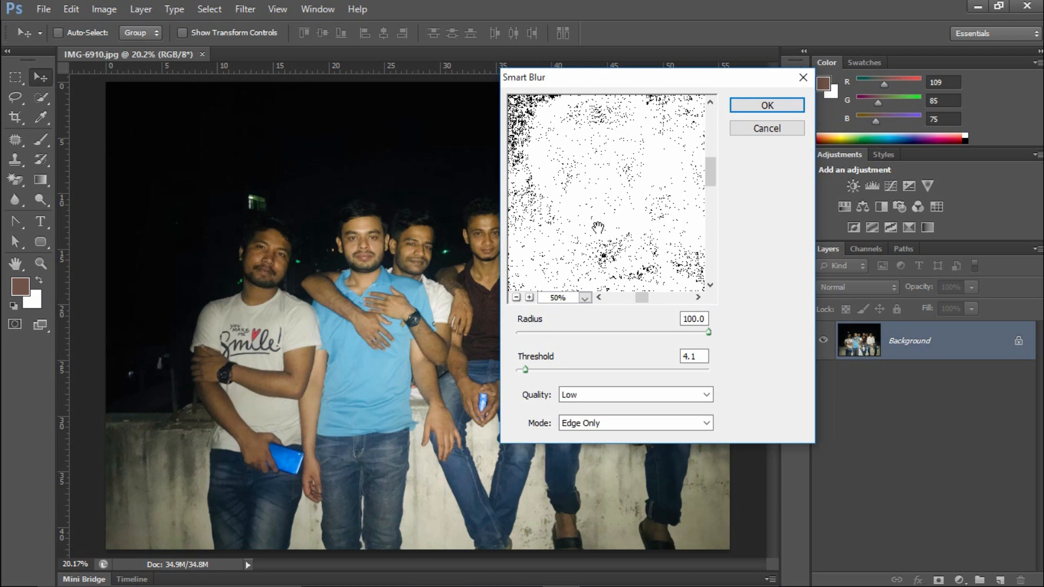
left_click(516, 298)
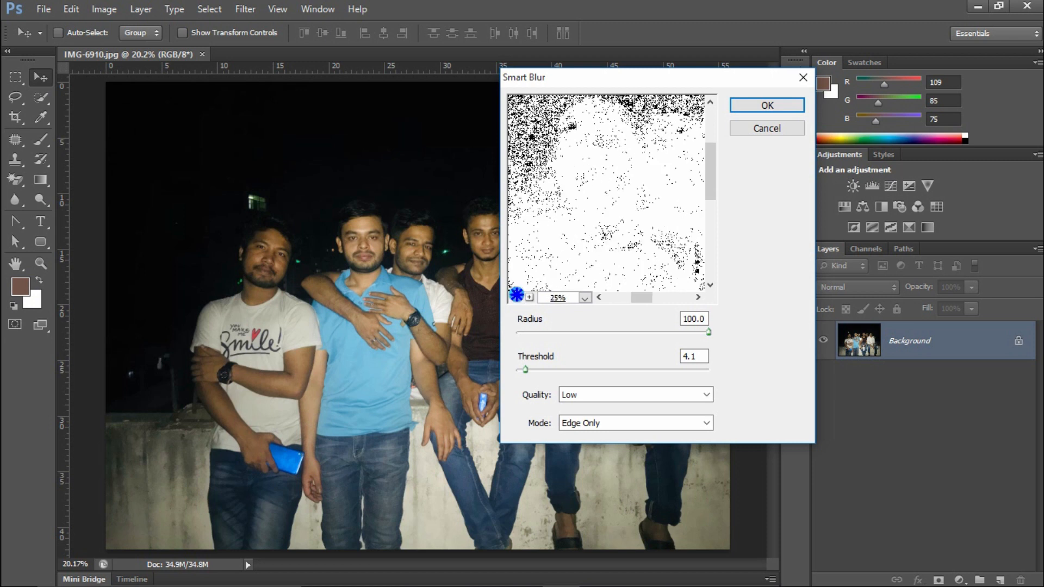
left_click(516, 296)
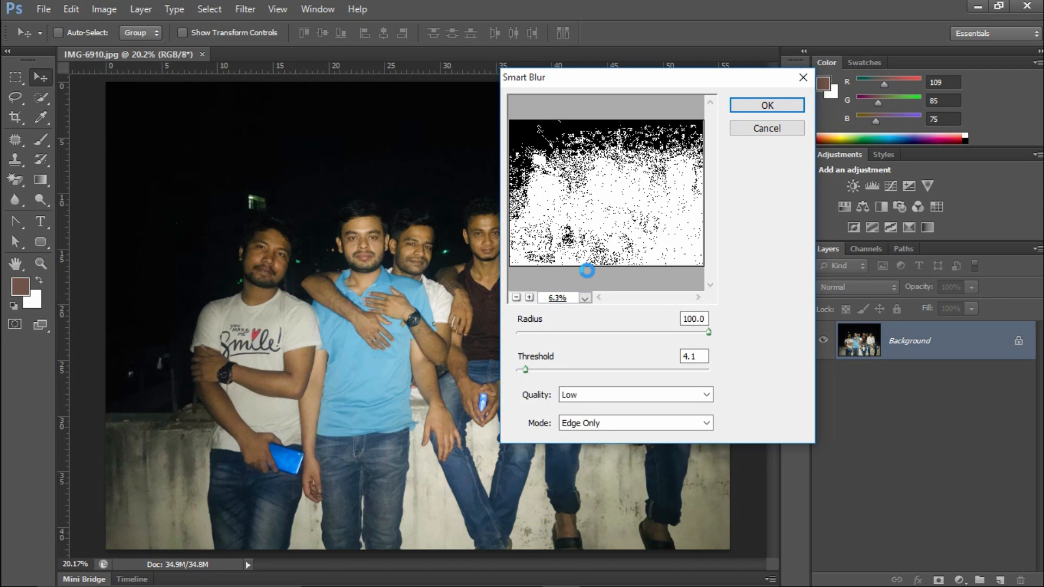
Set the Smart Blur threshold to 100.0 and examine the men's edge outlines in the preview at 33.3%
left_click_drag(525, 370, 720, 375)
left_click_drag(613, 189, 657, 241)
left_click_drag(514, 172, 645, 254)
left_click_drag(601, 206, 574, 201)
left_click(517, 297)
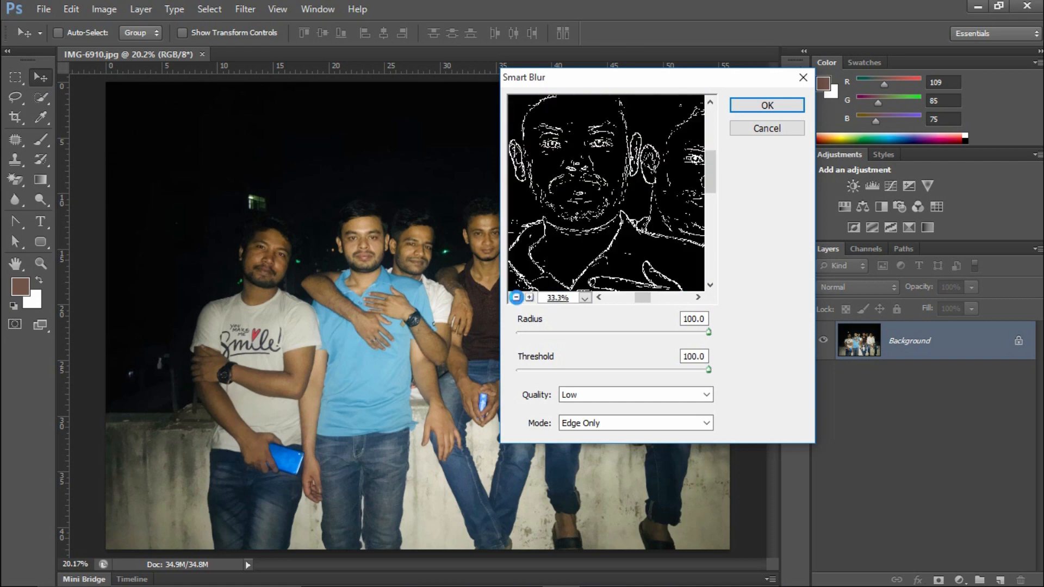
left_click_drag(595, 246, 602, 190)
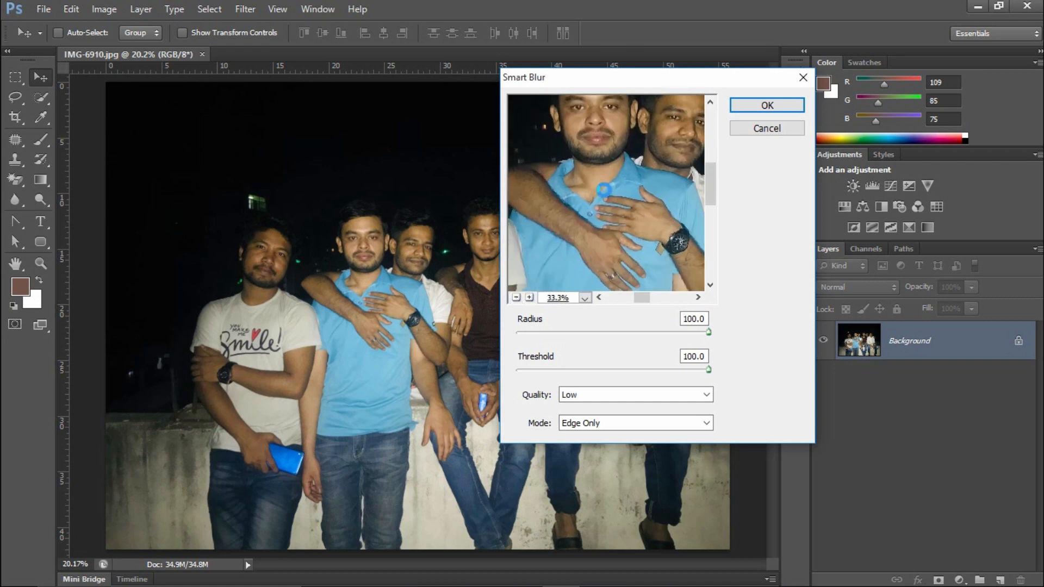
left_click_drag(658, 220, 585, 248)
left_click_drag(664, 210, 622, 245)
left_click_drag(588, 284, 587, 368)
Compare the Edge Only outlines at Medium and High quality, and return the quality to Low
left_click(577, 395)
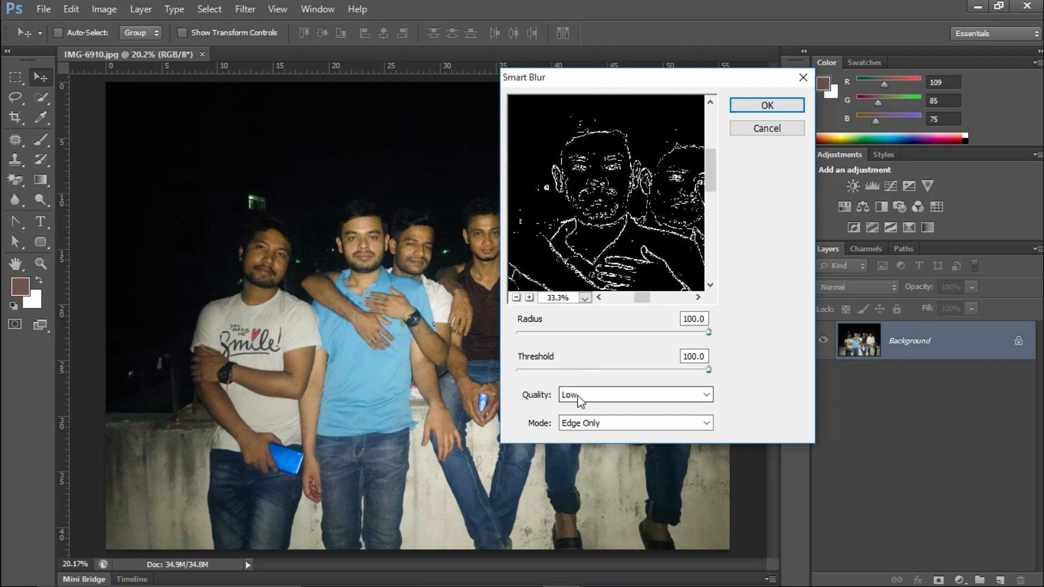
left_click(579, 422)
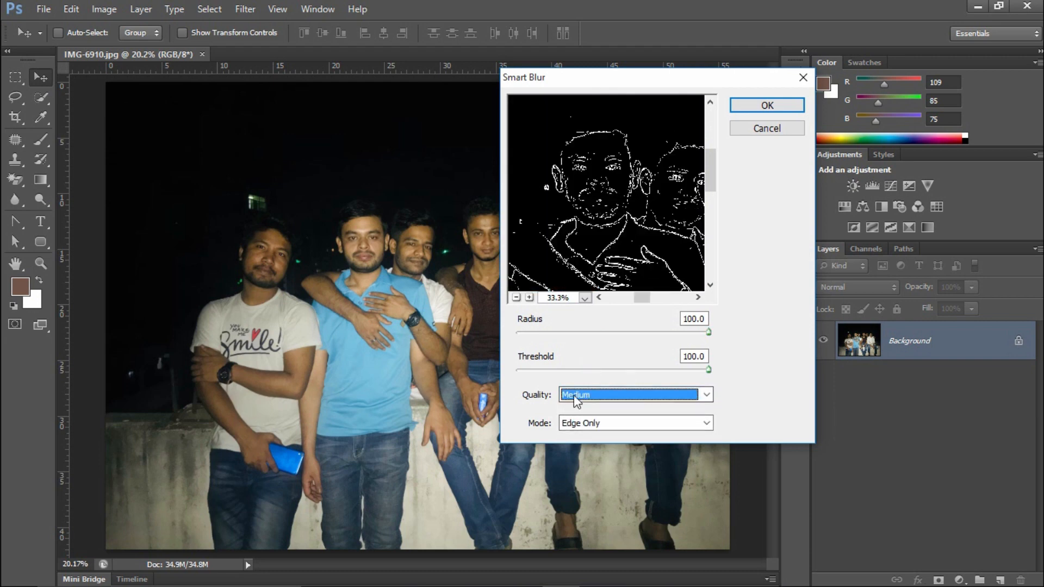
left_click(577, 398)
left_click(594, 436)
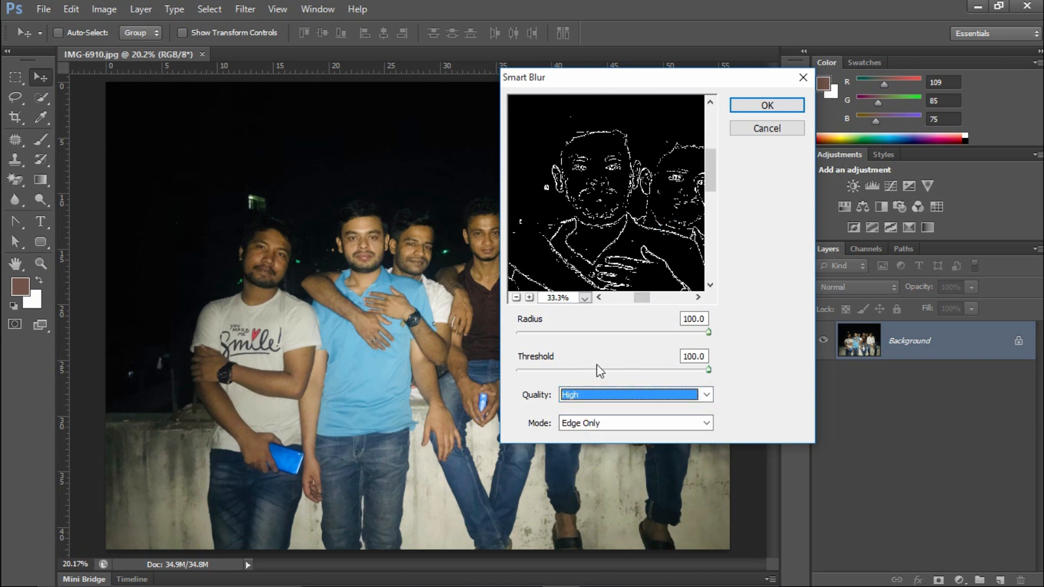
left_click(582, 396)
left_click(580, 411)
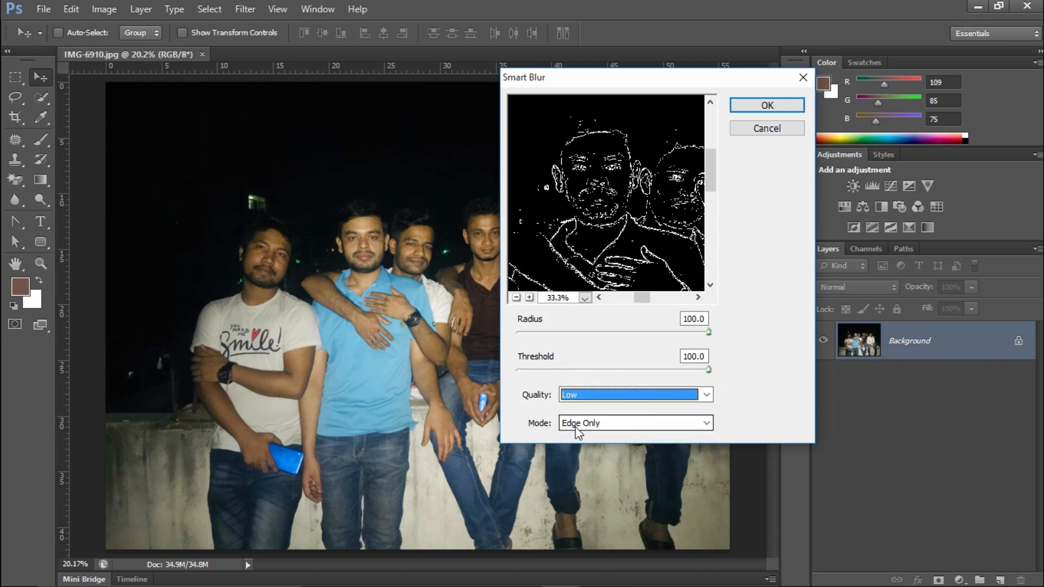
Switch the Smart Blur mode to Overlay Edge and bring the face of the man in blue into the preview
left_click_drag(642, 237, 595, 208)
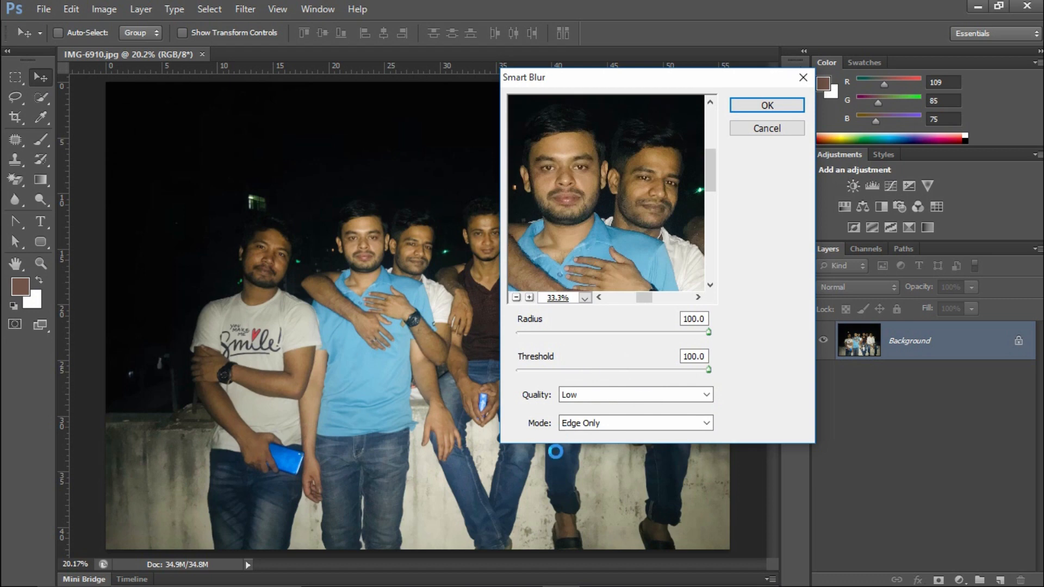
left_click(572, 424)
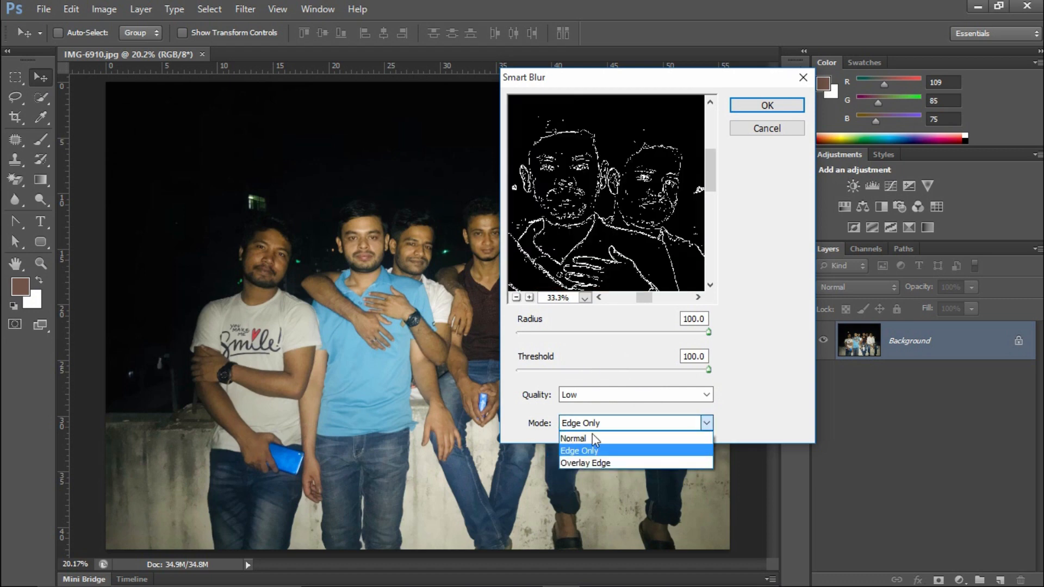
left_click(601, 465)
left_click_drag(574, 217, 631, 225)
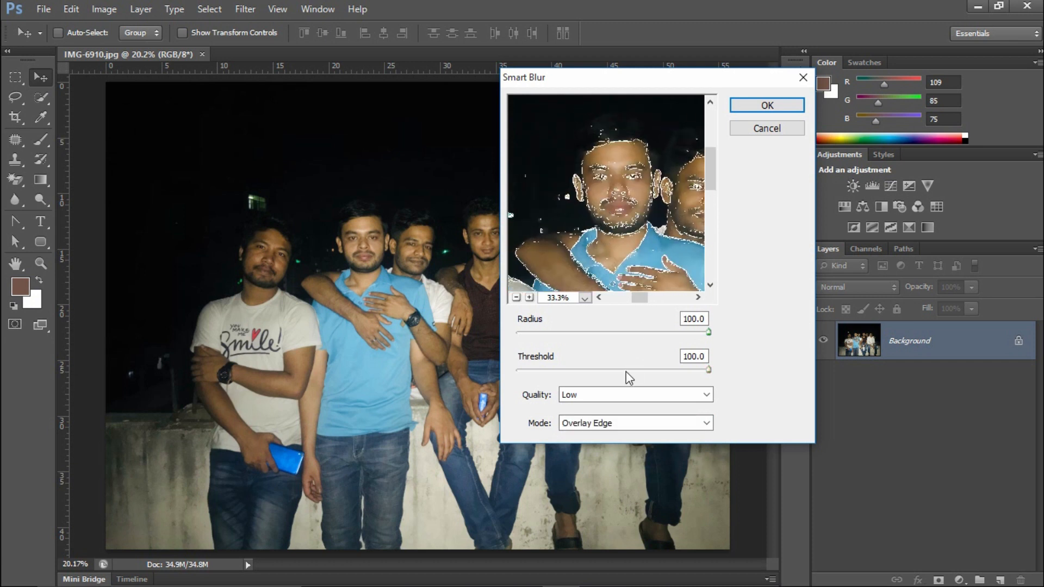
Lower the Overlay Edge threshold to 10.9 to compare the edges, and raise it back to 100.0
left_click_drag(622, 370, 537, 373)
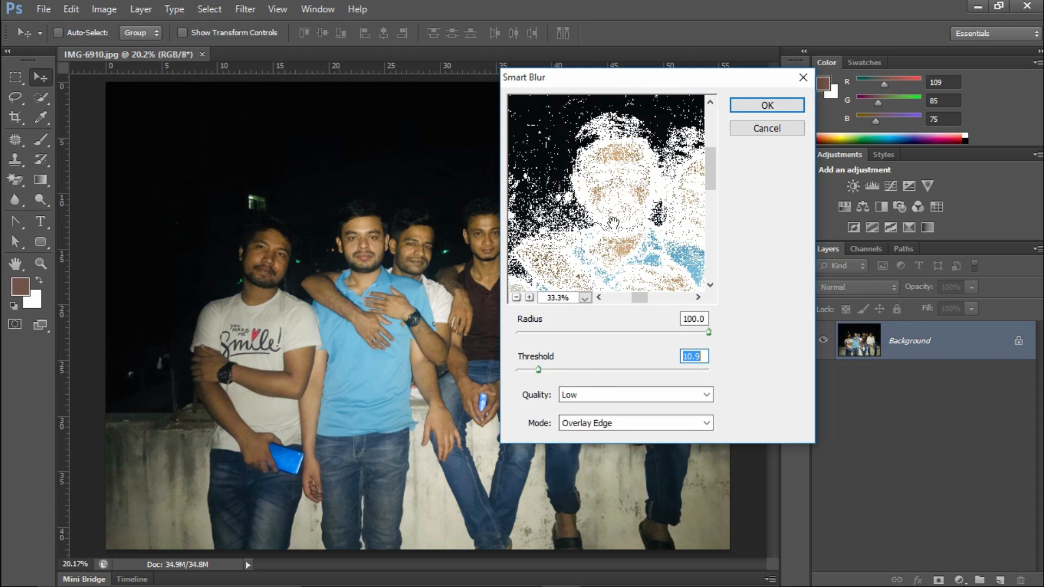
left_click_drag(601, 185, 560, 204)
left_click_drag(539, 370, 712, 370)
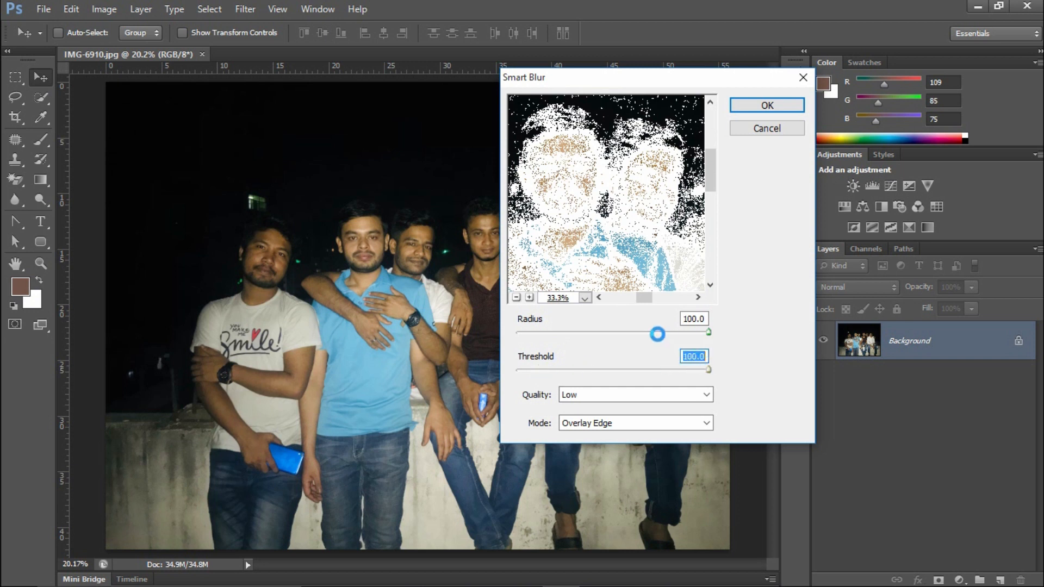
Compare Overlay Edge radii of 26.6 and 65.9 across the men's faces, and close Smart Blur without applying it
left_click_drag(656, 333, 569, 333)
left_click_drag(586, 212, 632, 208)
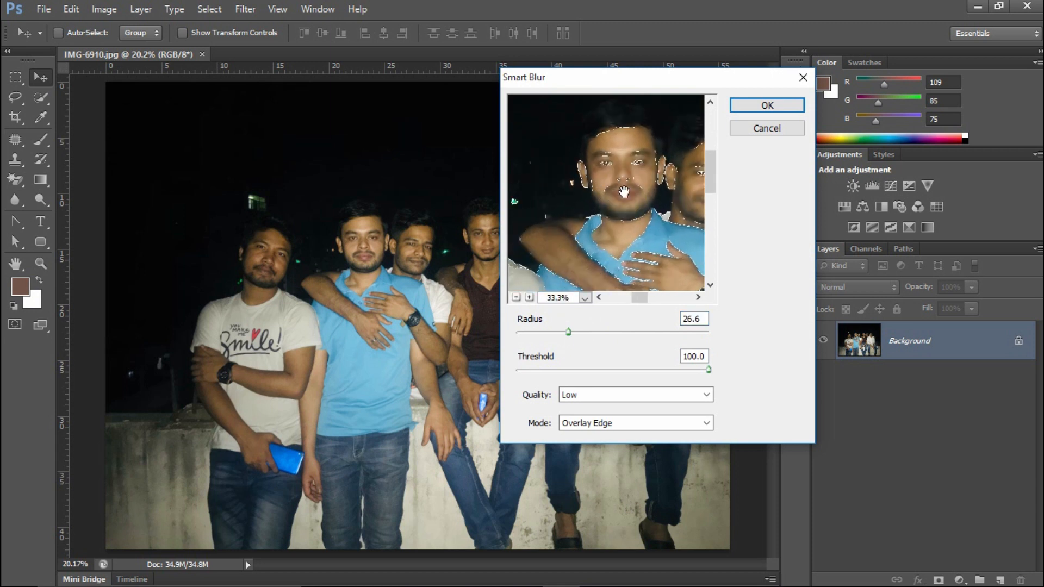
left_click_drag(542, 237, 609, 217)
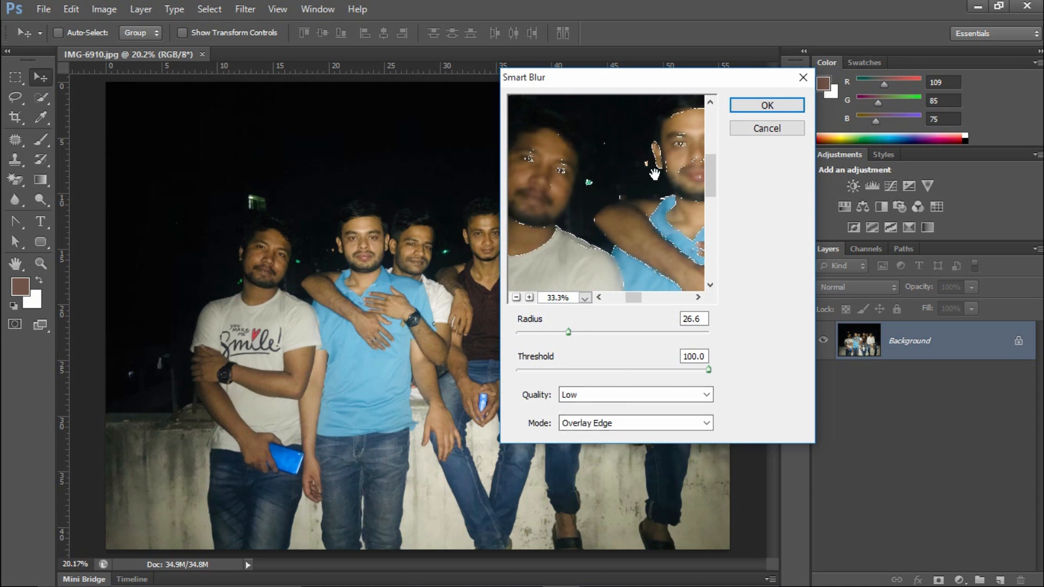
left_click_drag(678, 183, 575, 203)
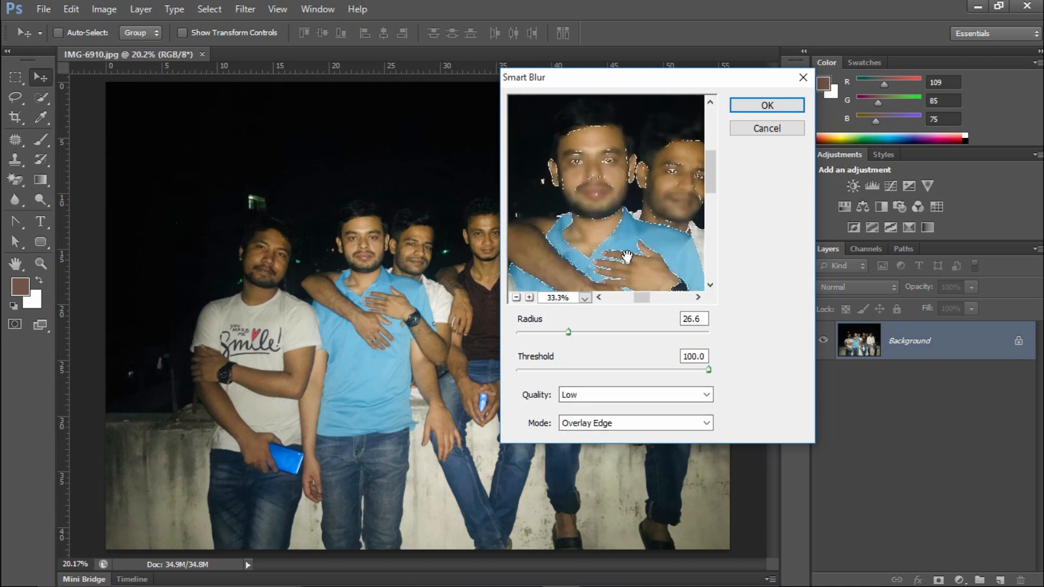
left_click_drag(570, 333, 644, 332)
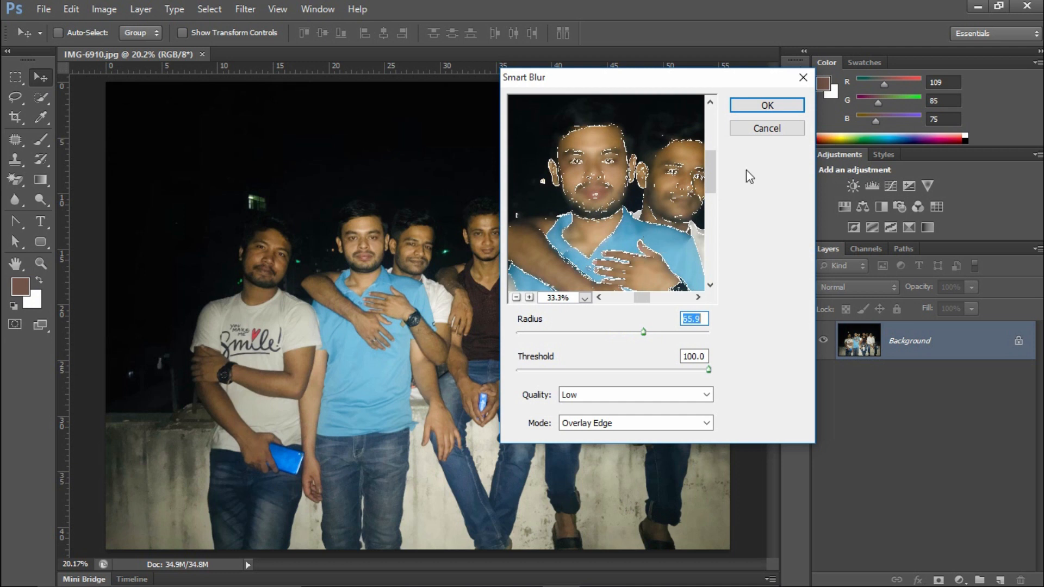
left_click(792, 130)
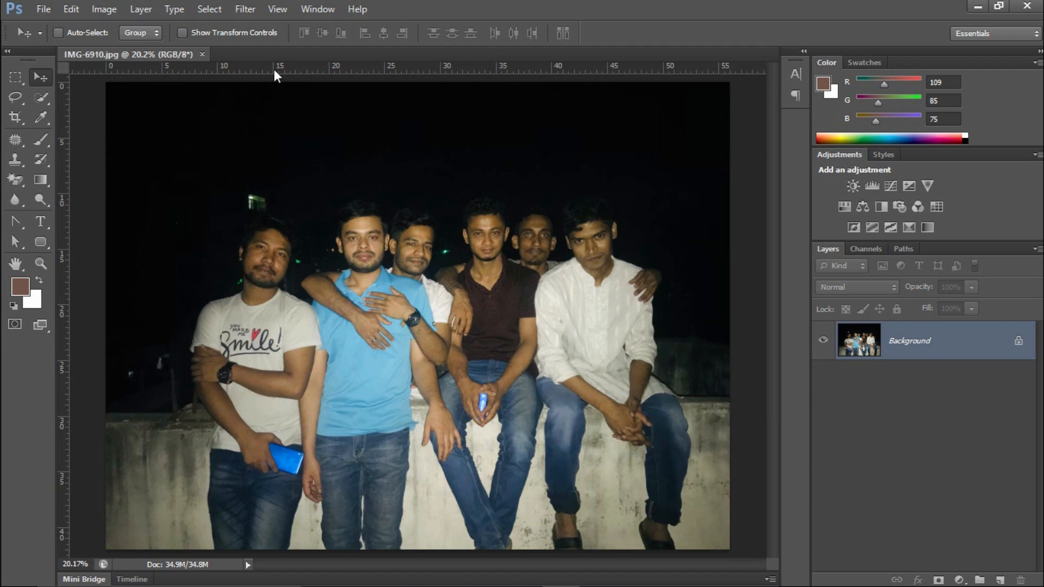
Start the Surface Blur filter and show the forehead and eye of the man in blue in the preview
left_click(240, 9)
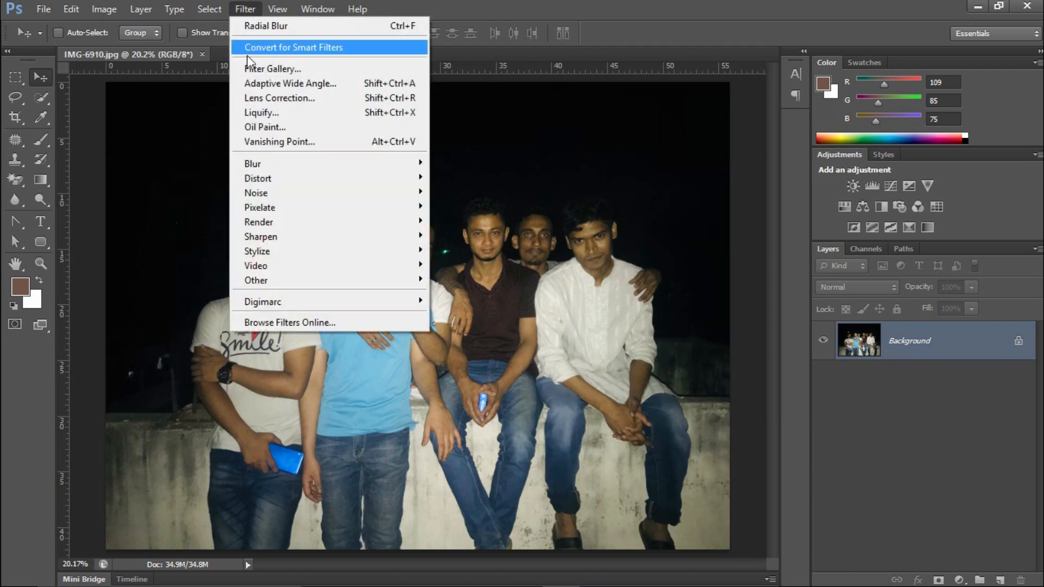
mouse_move(296, 166)
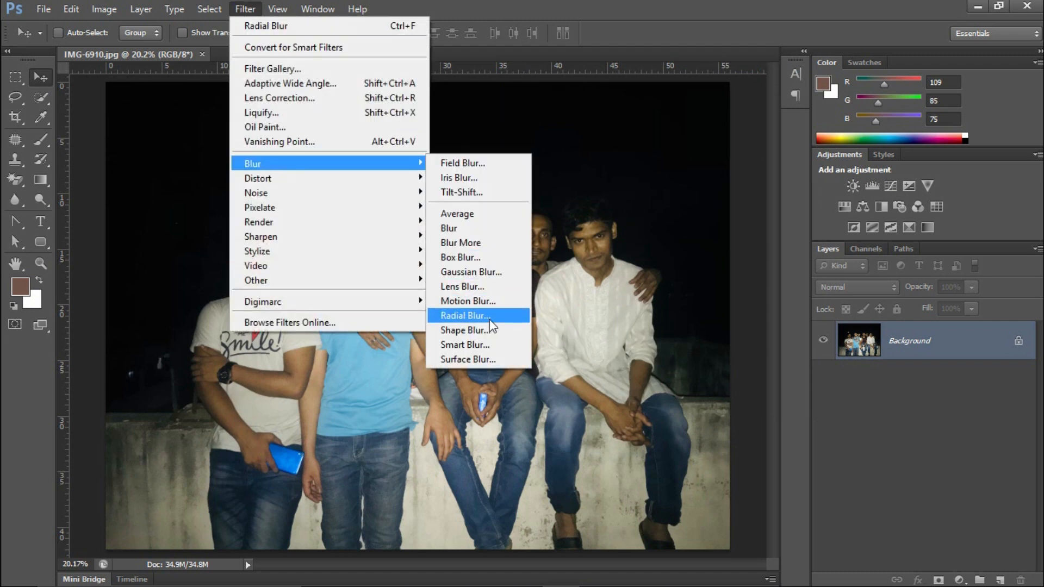
left_click(465, 360)
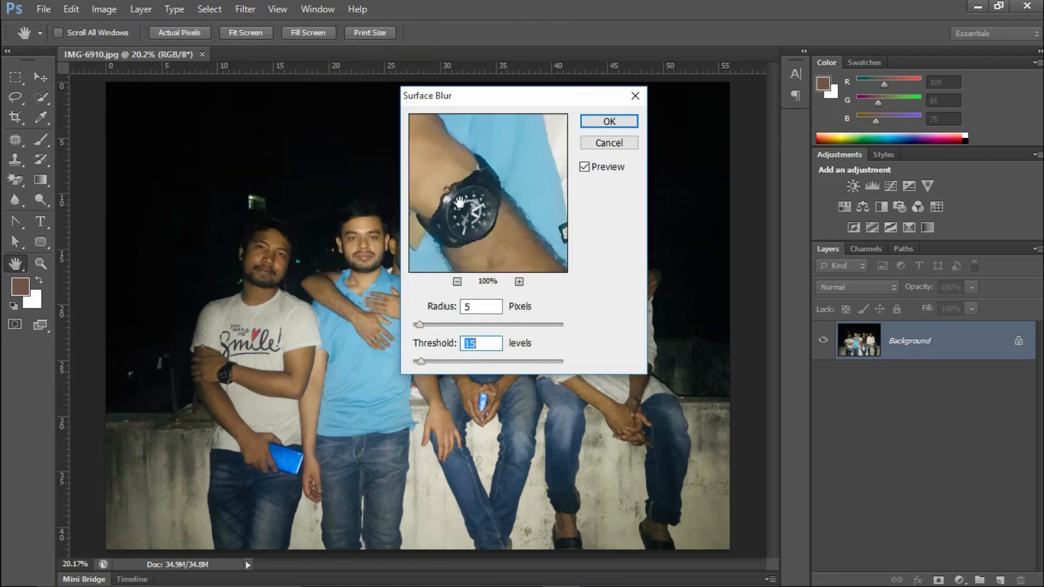
left_click_drag(486, 200, 527, 219)
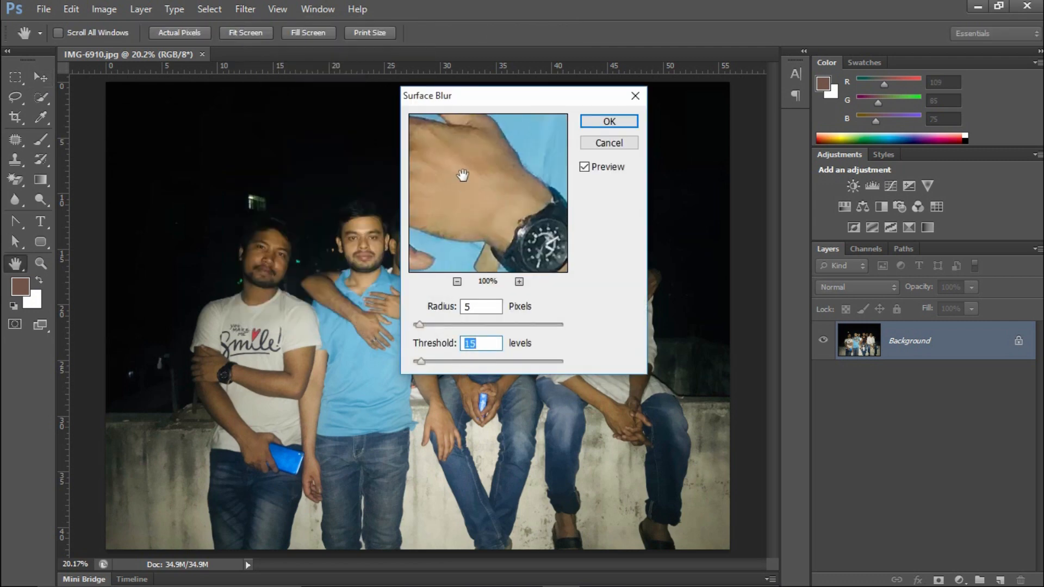
left_click_drag(464, 172, 510, 289)
left_click_drag(497, 170, 494, 231)
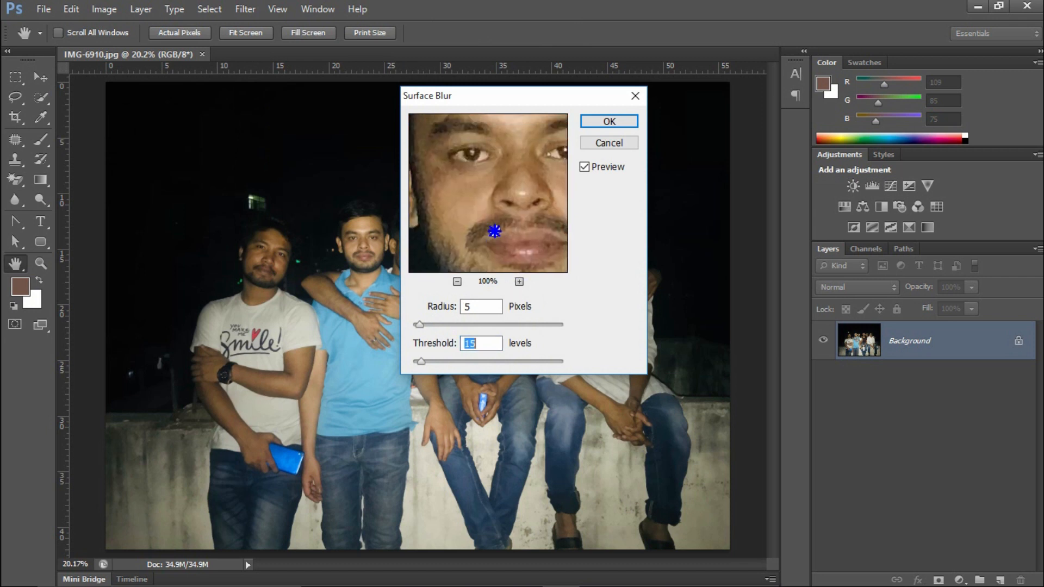
left_click_drag(478, 168, 508, 205)
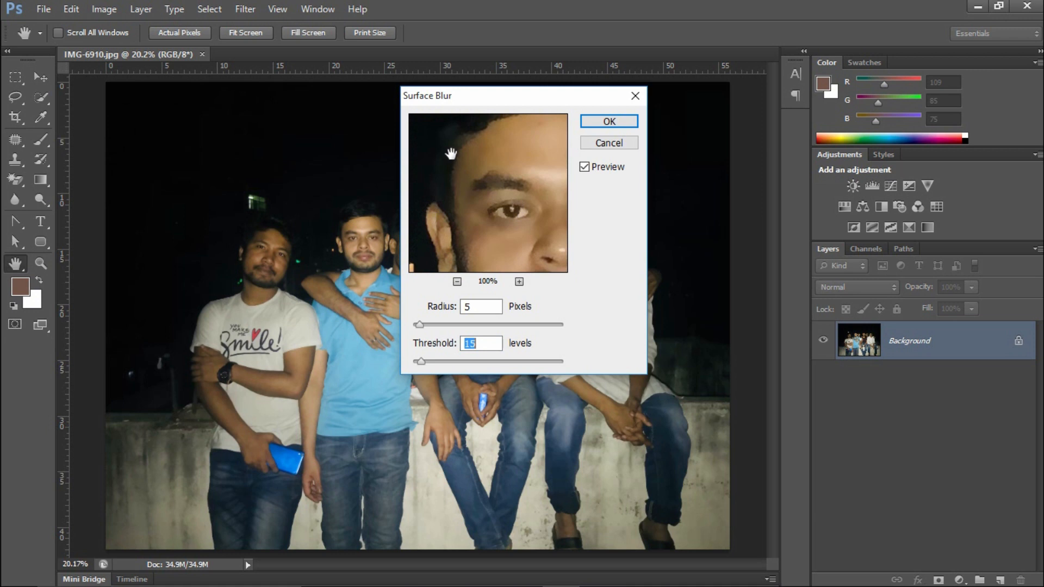
left_click_drag(451, 154, 452, 209)
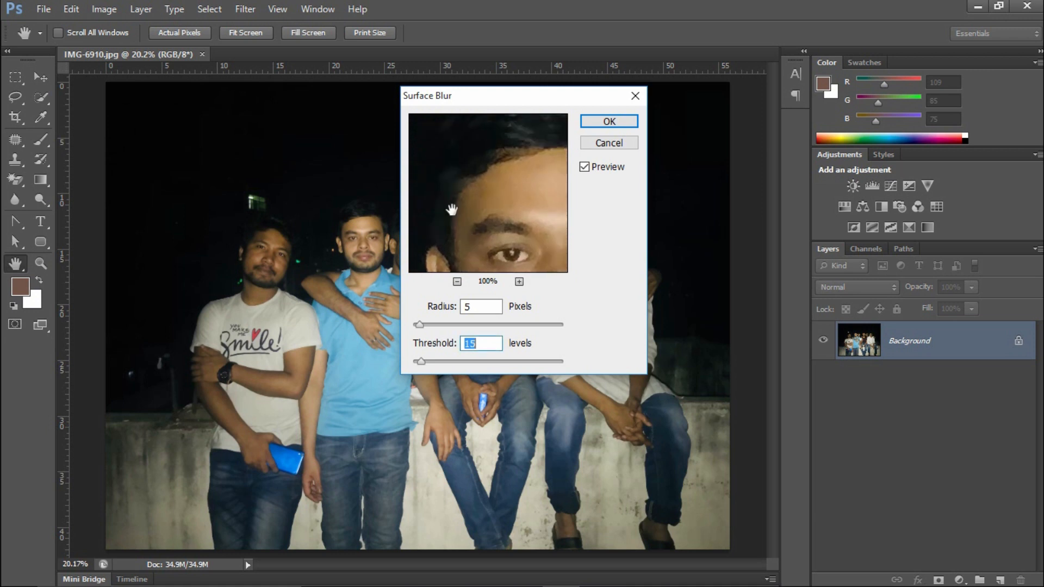
Set the Surface Blur radius to 16 pixels and reduce the preview to 50% around the man's face
left_click(436, 325)
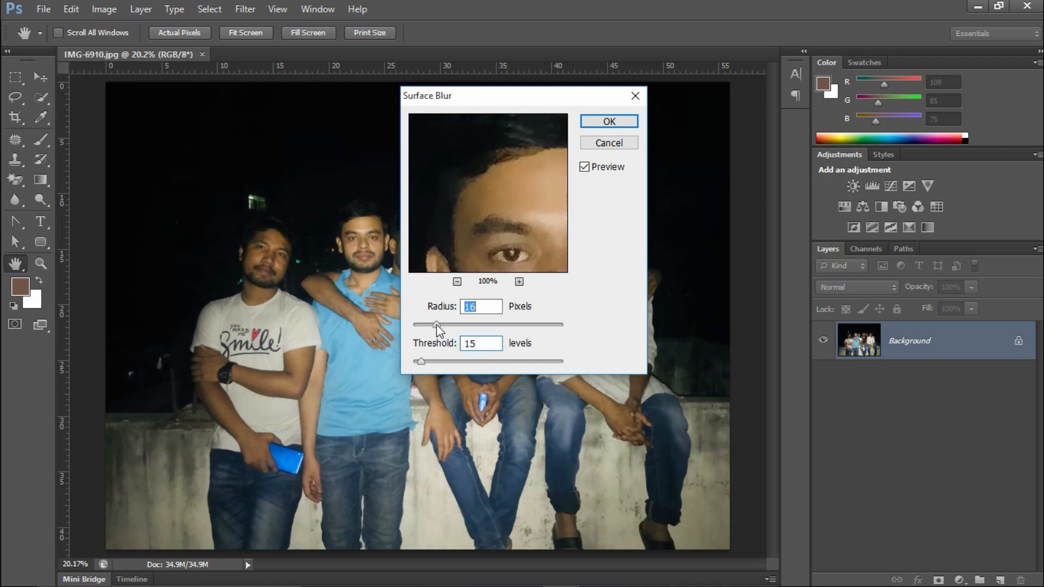
left_click(458, 282)
left_click_drag(473, 270, 485, 229)
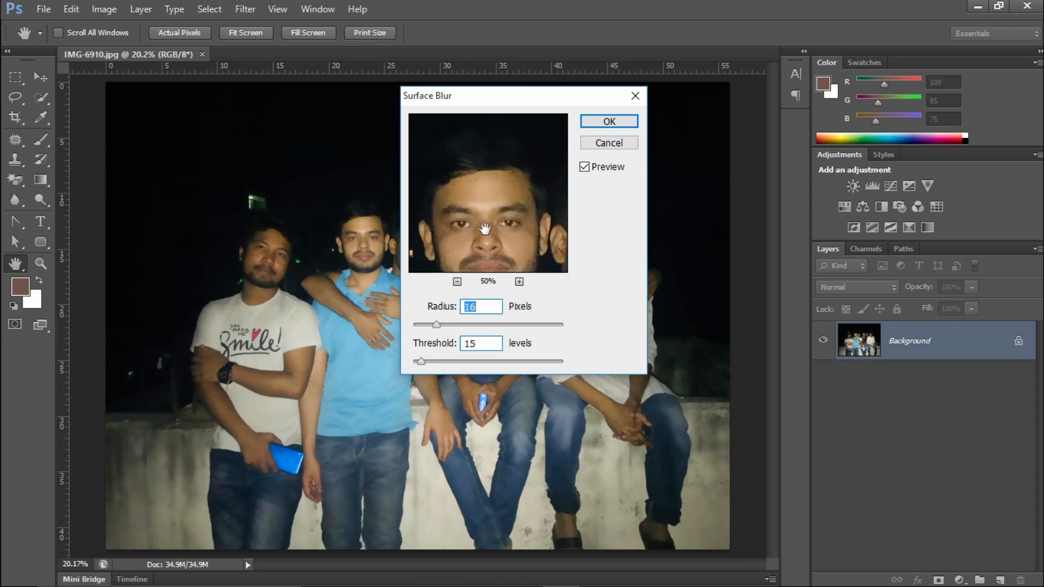
Raise the Surface Blur threshold to 178 levels and move the dialog aside to uncover the group photo
left_click_drag(426, 362, 518, 357)
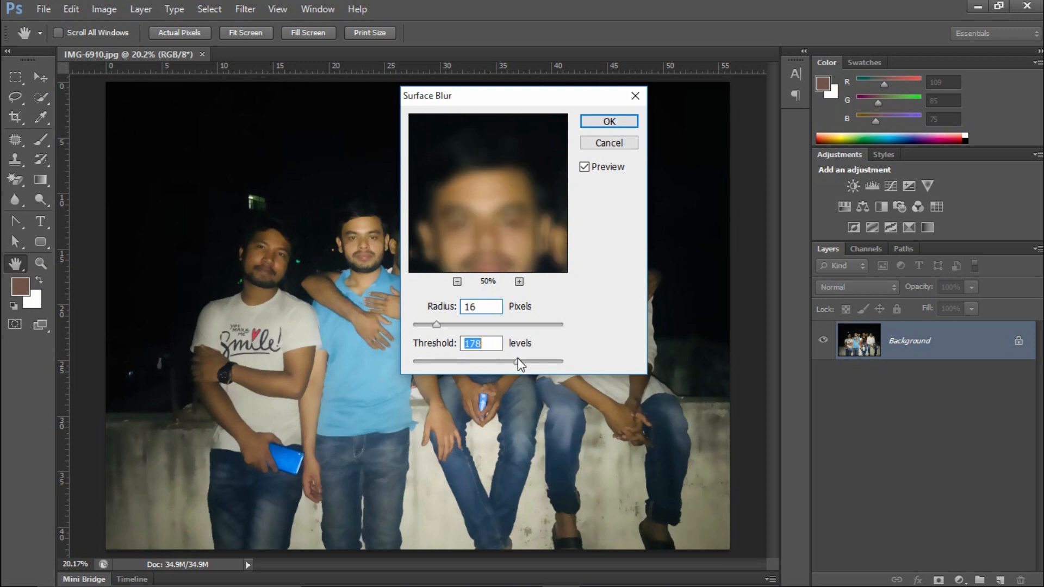
left_click_drag(525, 268, 498, 223)
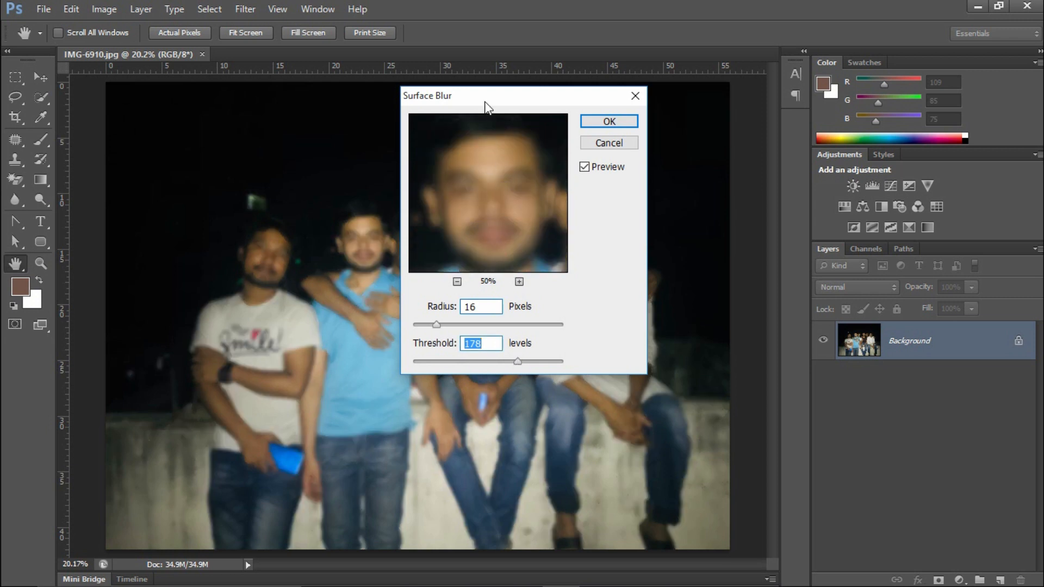
left_click_drag(488, 96, 743, 117)
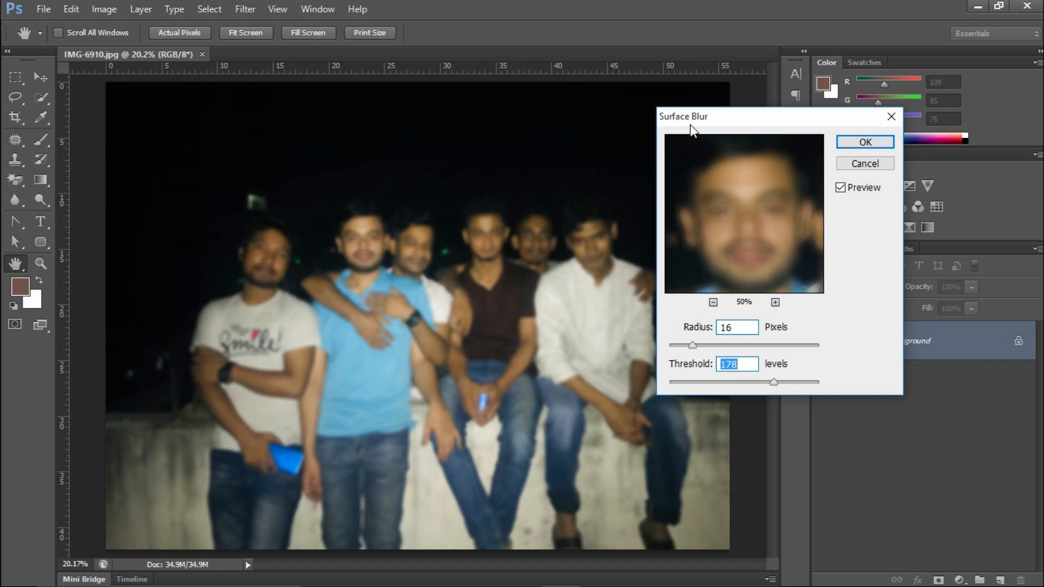
Set the Surface Blur threshold to 255 levels and the radius to 6 pixels
left_click_drag(783, 386, 843, 385)
left_click_drag(688, 346, 678, 349)
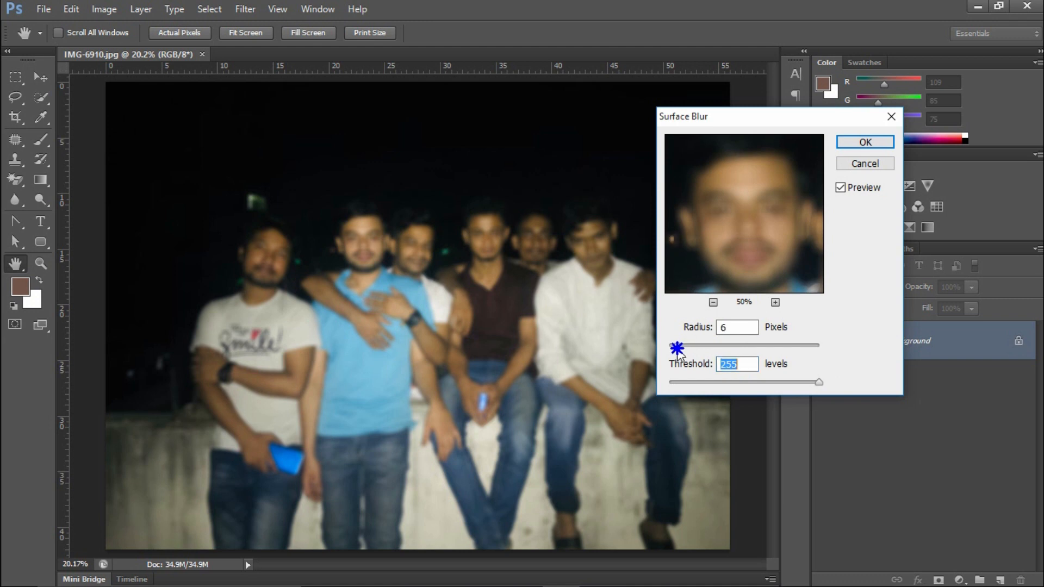
left_click(677, 348)
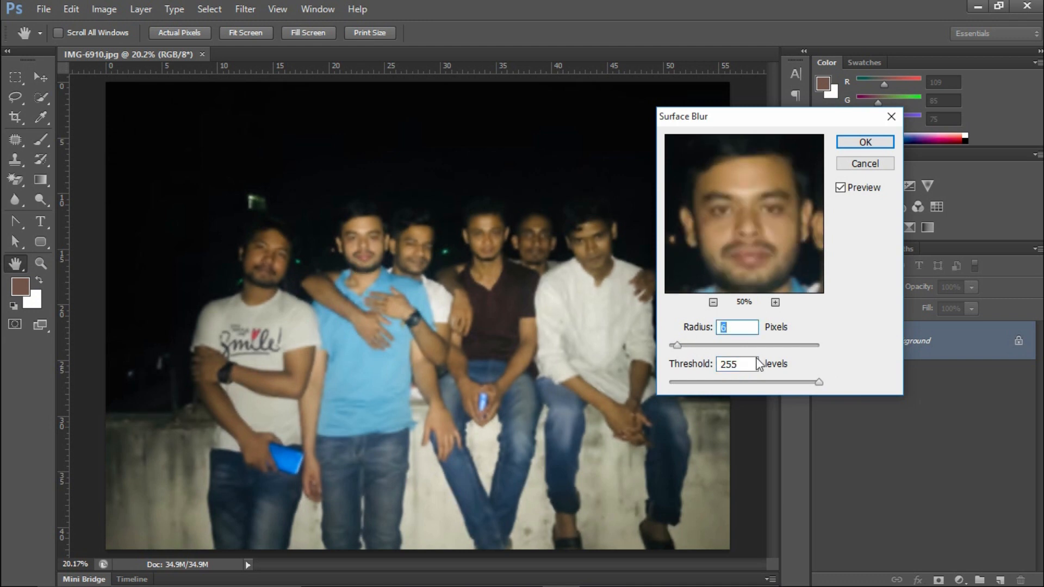
Try a Surface Blur radius of 8 pixels at threshold 255, and cancel the filter
left_click_drag(677, 345, 680, 344)
left_click(750, 382)
left_click_drag(750, 382, 832, 383)
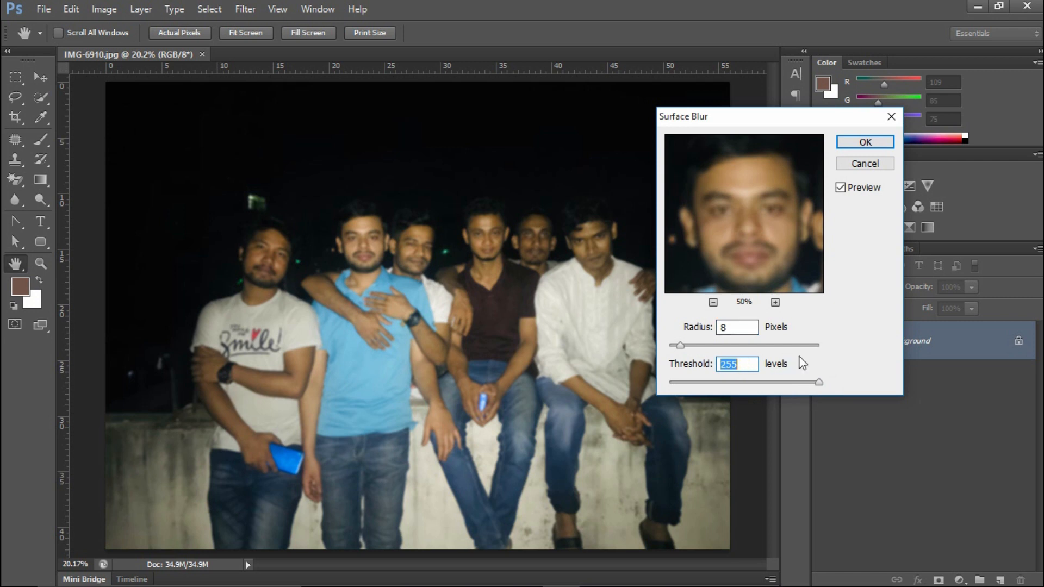
left_click_drag(662, 118, 604, 113)
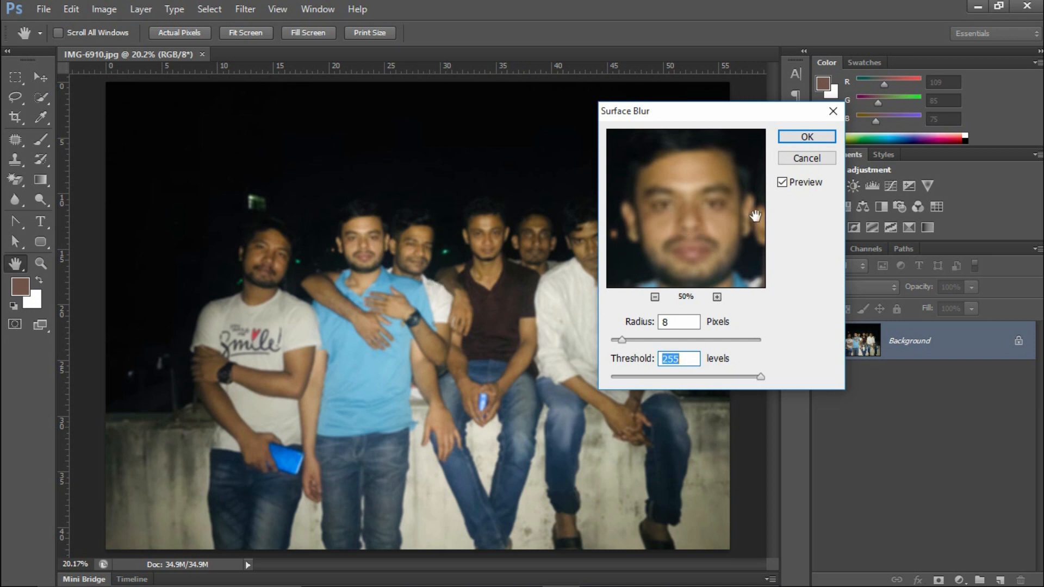
left_click(801, 159)
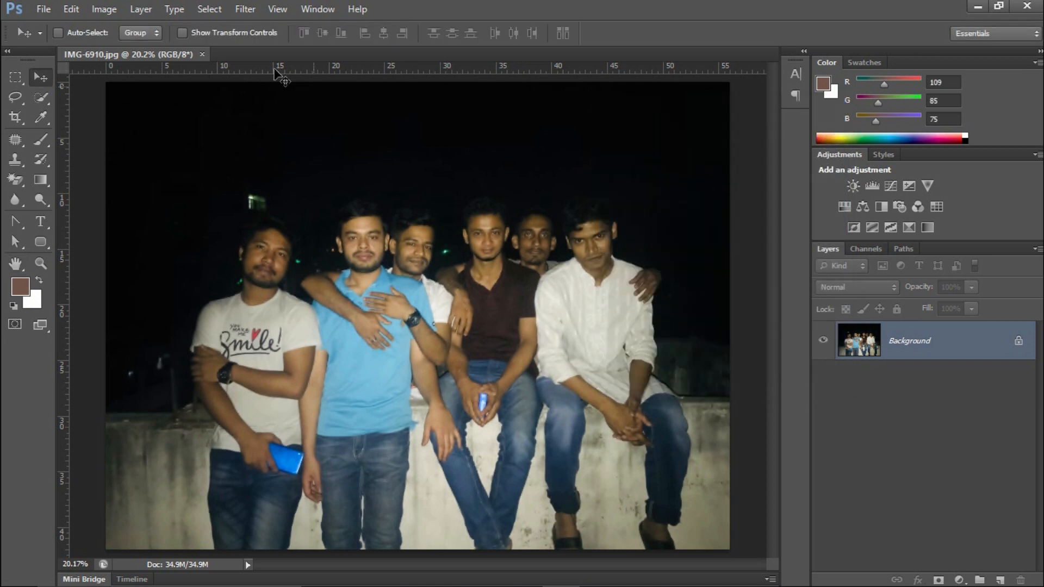
Open the list of Blur filters
left_click(240, 9)
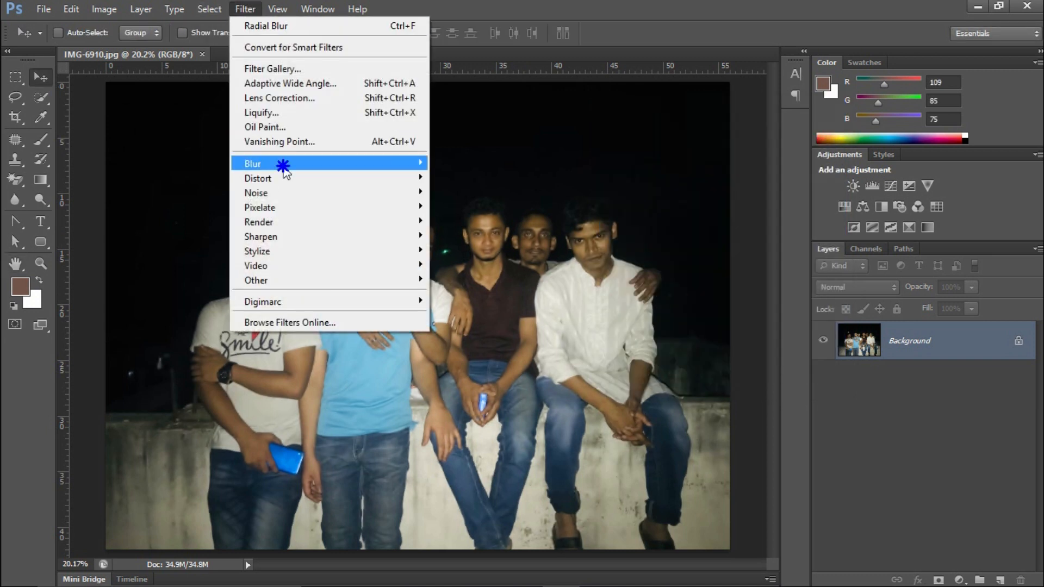
mouse_move(285, 164)
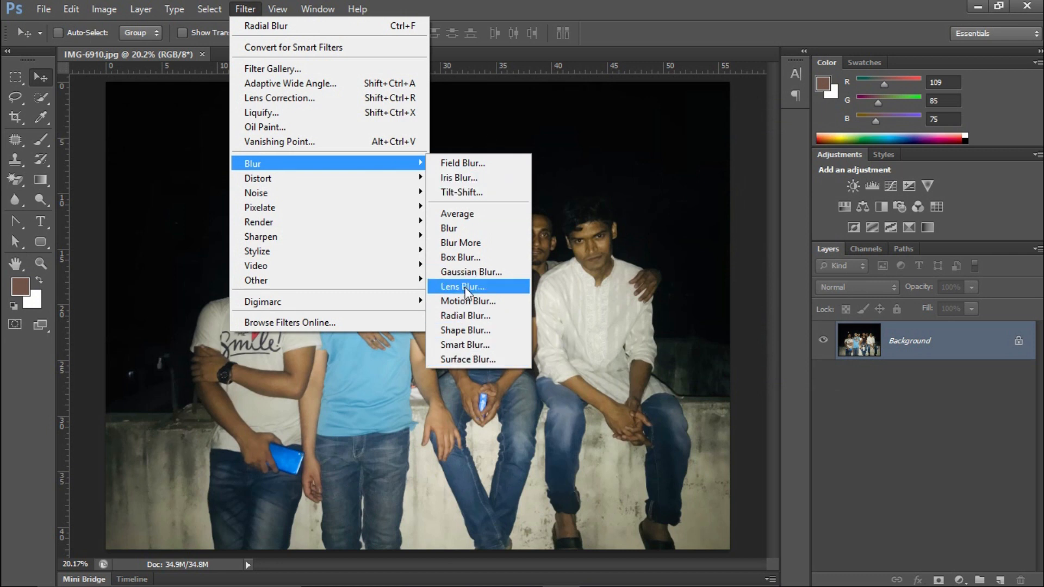